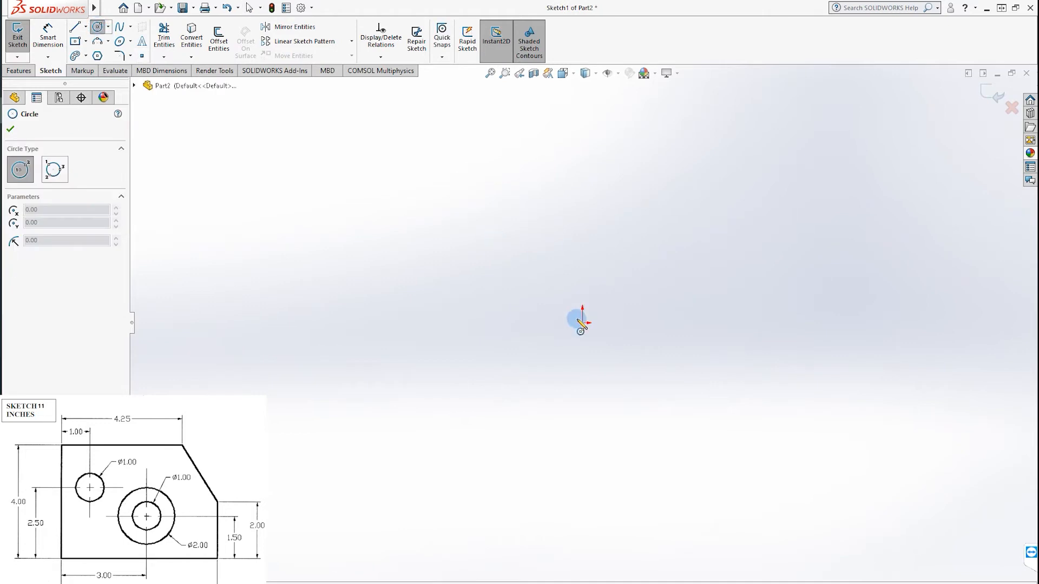
Step: Sketch two concentric circles centred on the origin, with radii about 0.55 and 0.88 in, and a smaller separate circle to their upper left
{"action": "left_click", "coordinate": [610, 287]}
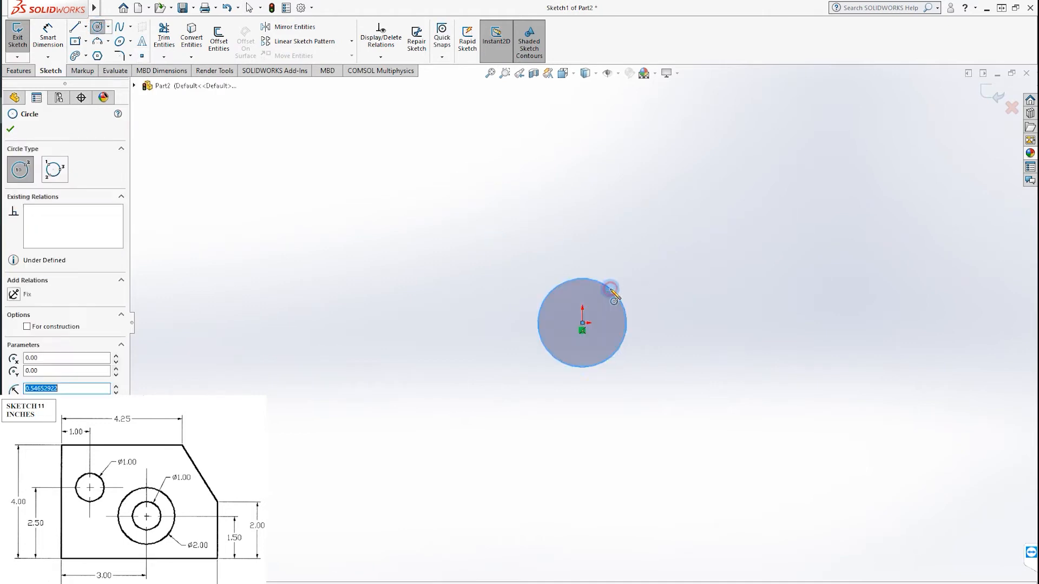
{"action": "left_click", "coordinate": [582, 323]}
{"action": "left_click", "coordinate": [642, 285]}
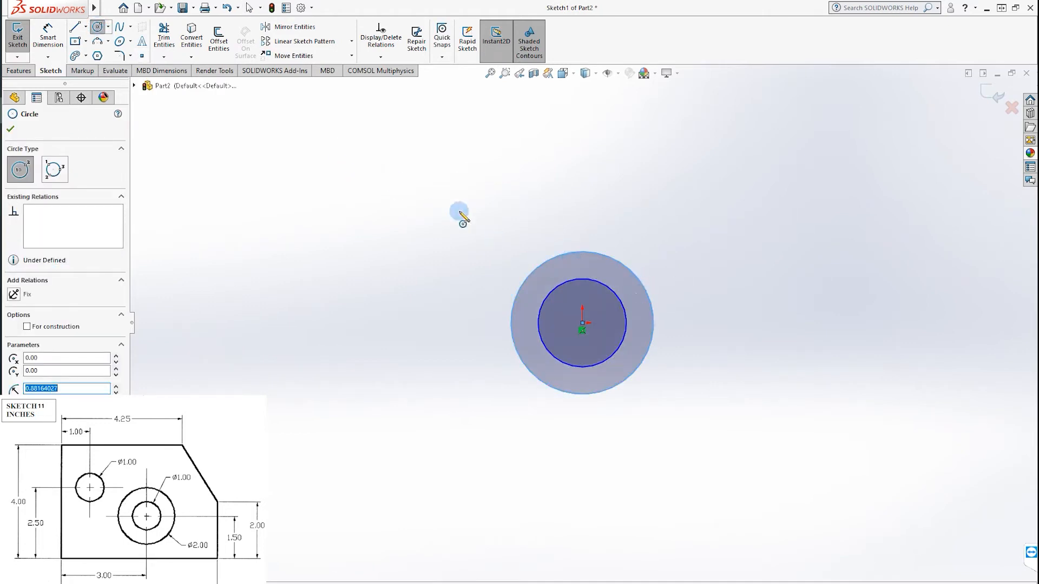
{"action": "left_click", "coordinate": [466, 243]}
{"action": "left_click", "coordinate": [494, 244]}
Step: Sketch a corner rectangle about 4.1 by 2.7 in enclosing all three circles
{"action": "left_click", "coordinate": [76, 41]}
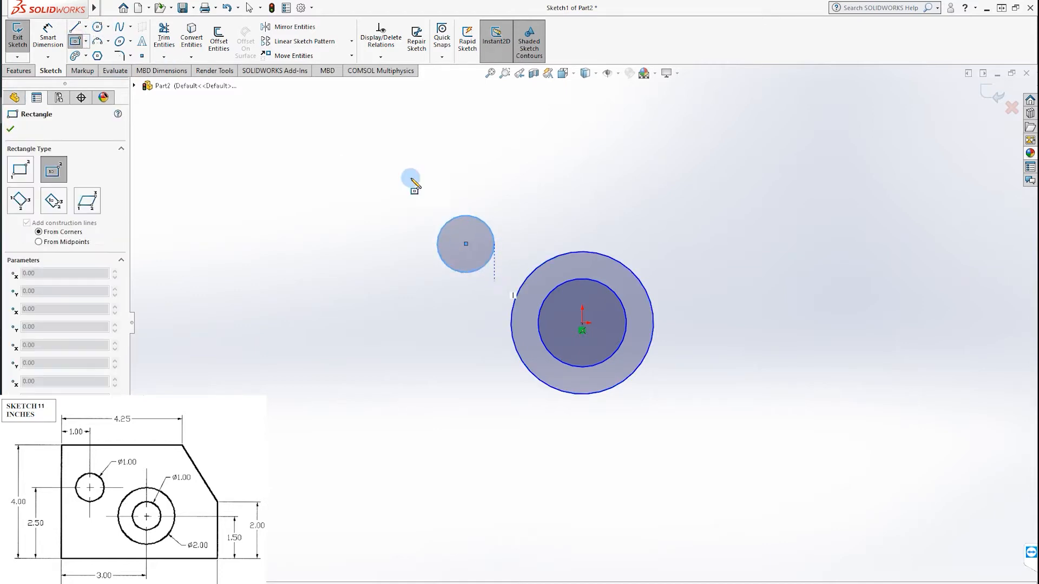
{"action": "left_click", "coordinate": [85, 41]}
{"action": "left_click", "coordinate": [100, 56]}
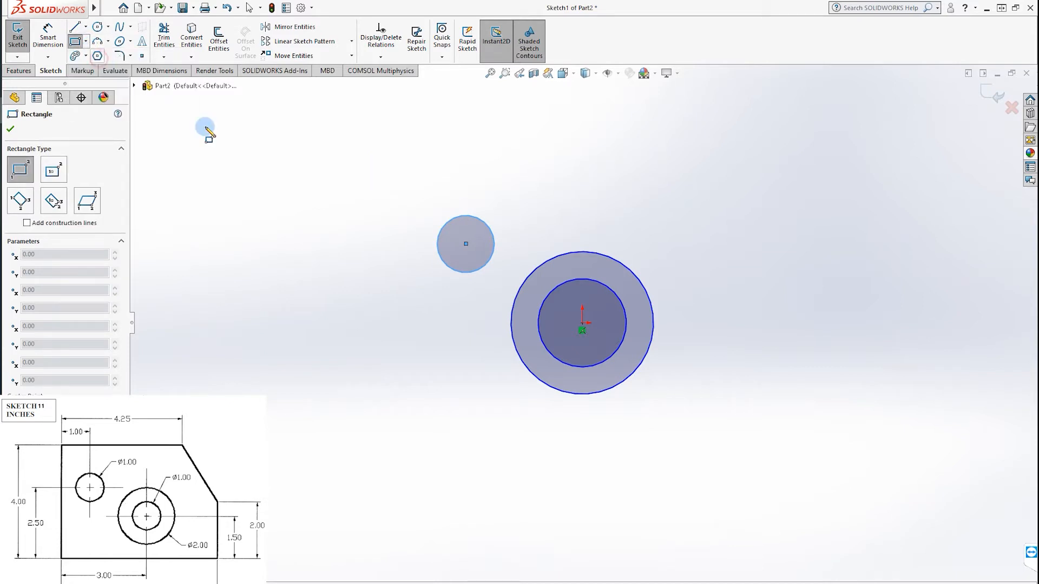
{"action": "left_click", "coordinate": [401, 194]}
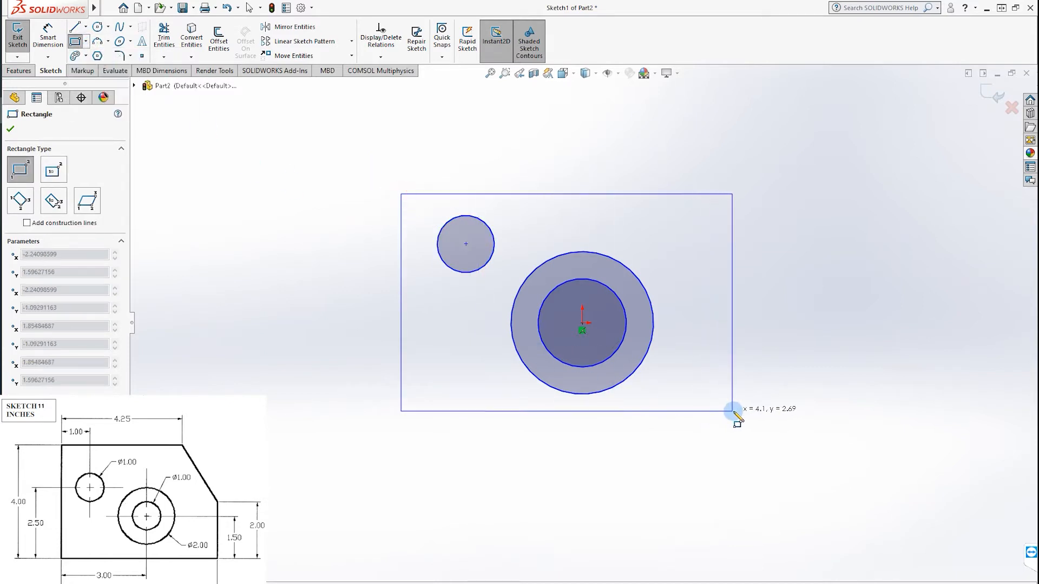
{"action": "left_click", "coordinate": [735, 411]}
Step: Dimension the inner concentric circle with a diameter of 1 in
{"action": "left_click", "coordinate": [47, 38]}
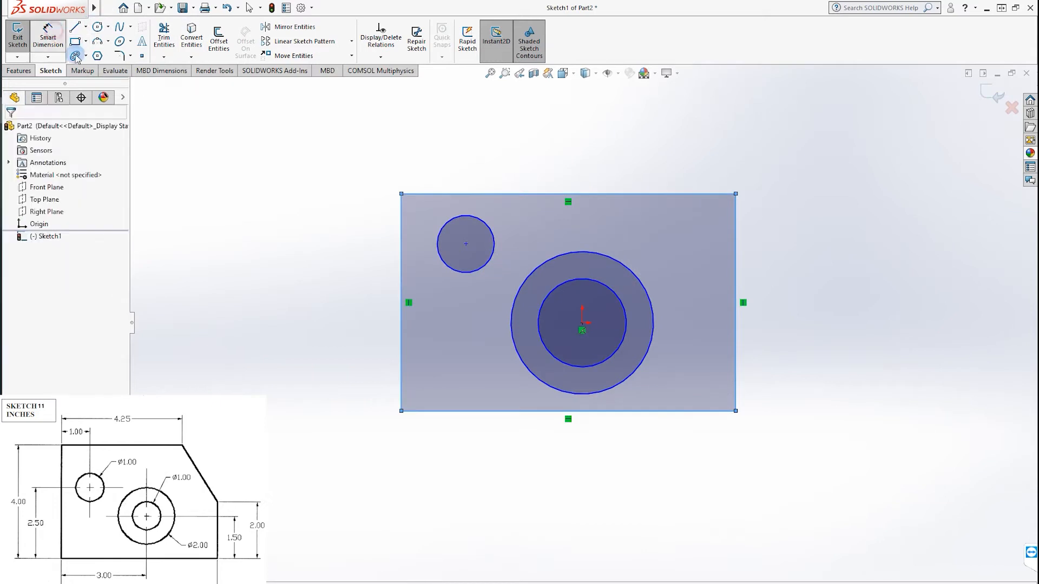
{"action": "left_click", "coordinate": [625, 323]}
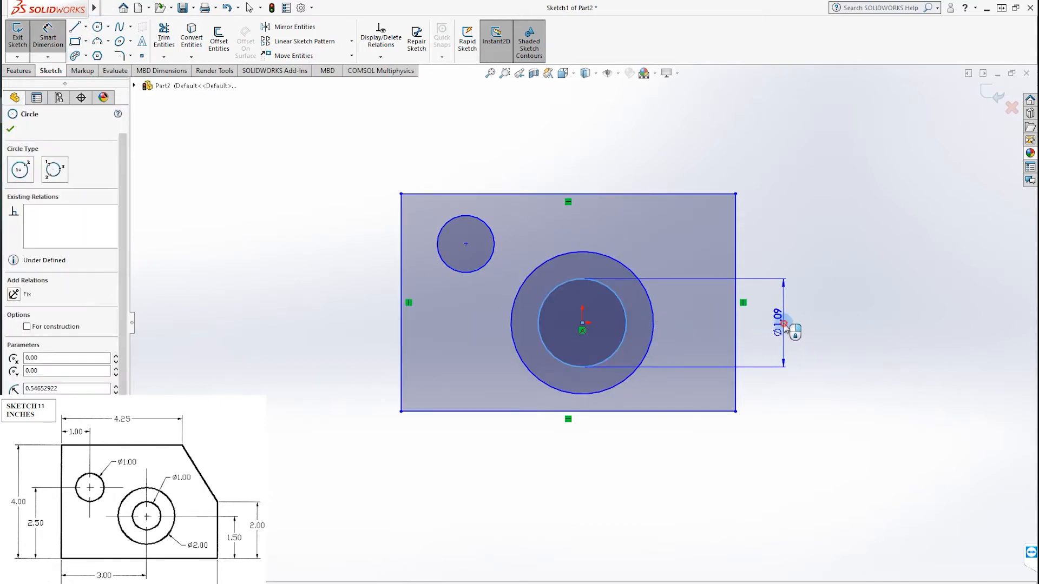
{"action": "left_click", "coordinate": [783, 324]}
{"action": "type", "text": "1"}
{"action": "key", "text": "Return"}
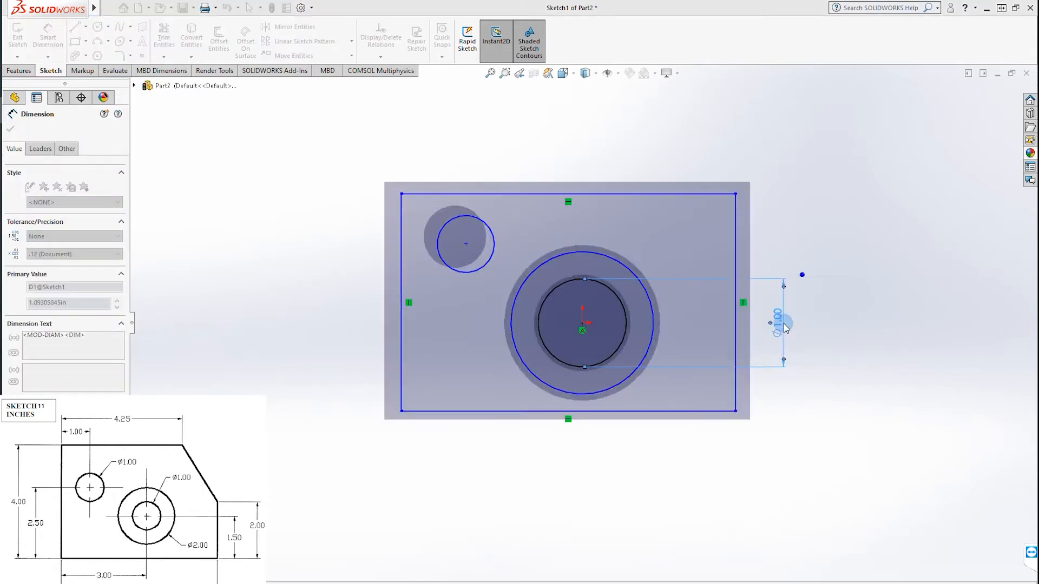
Step: Dimension the outer concentric circle with a diameter of 2 in
{"action": "left_click", "coordinate": [652, 308]}
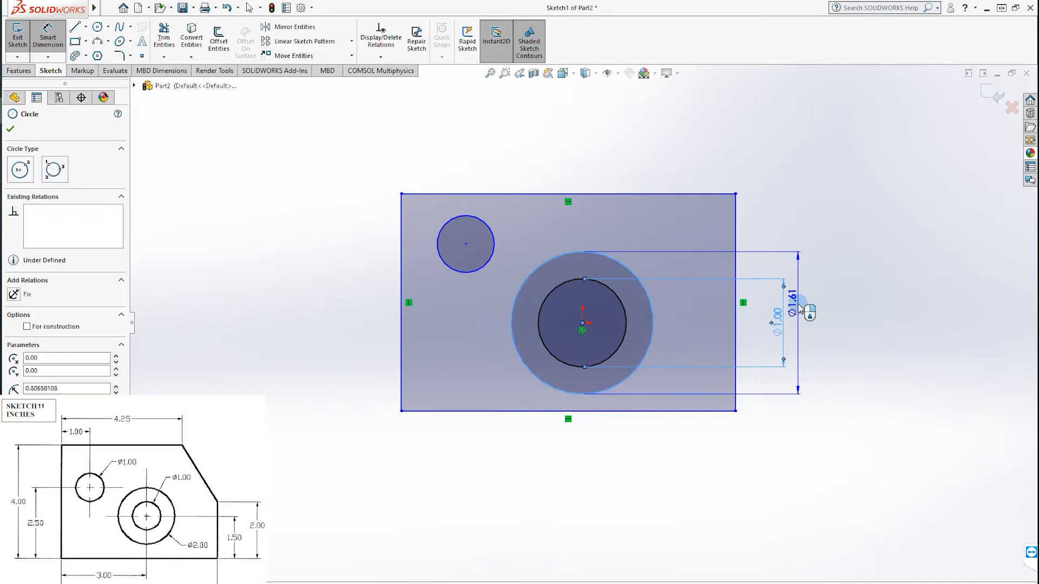
{"action": "left_click", "coordinate": [824, 325]}
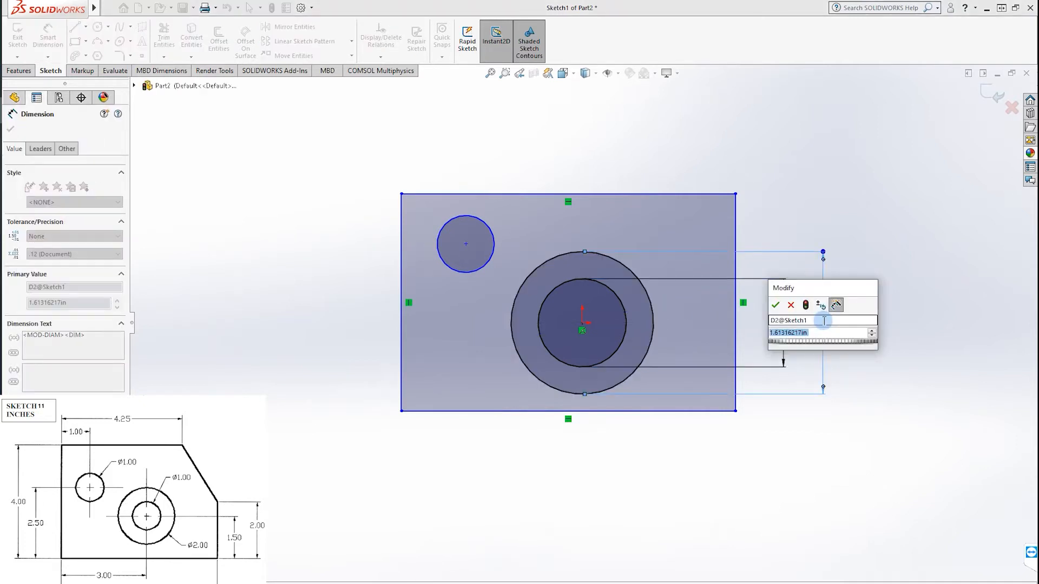
{"action": "type", "text": "2"}
{"action": "key", "text": "Return"}
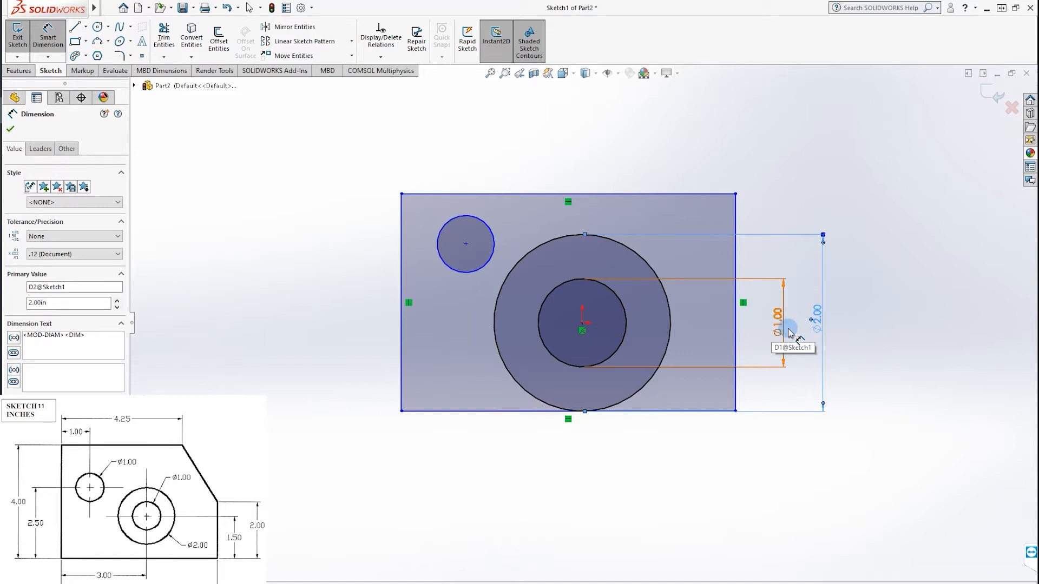
Step: Dimension the rectangle's bottom edge and set its length to 5.5 in
{"action": "left_click", "coordinate": [664, 411]}
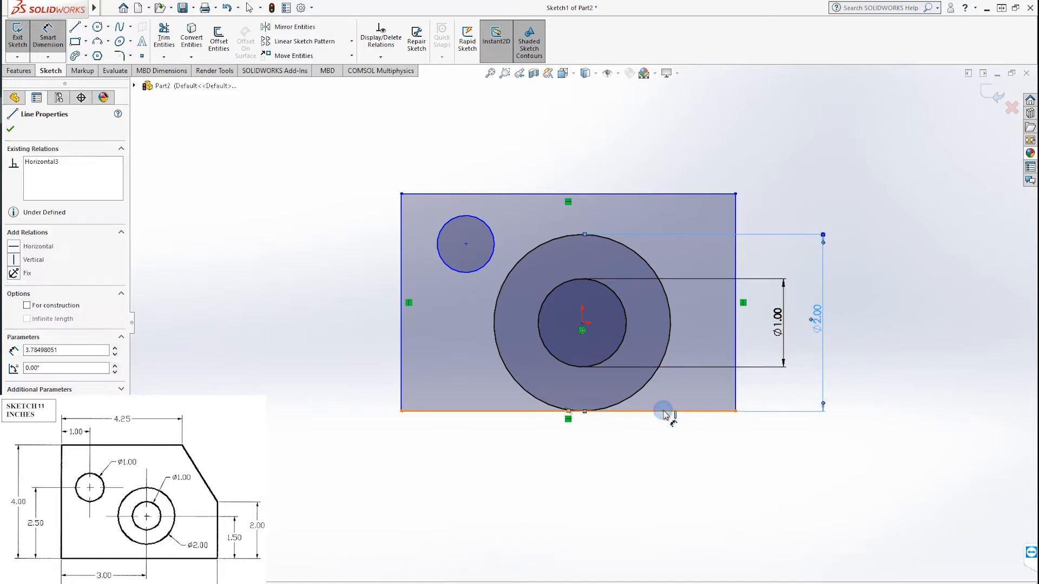
{"action": "left_click", "coordinate": [577, 530]}
{"action": "type", "text": "5."}
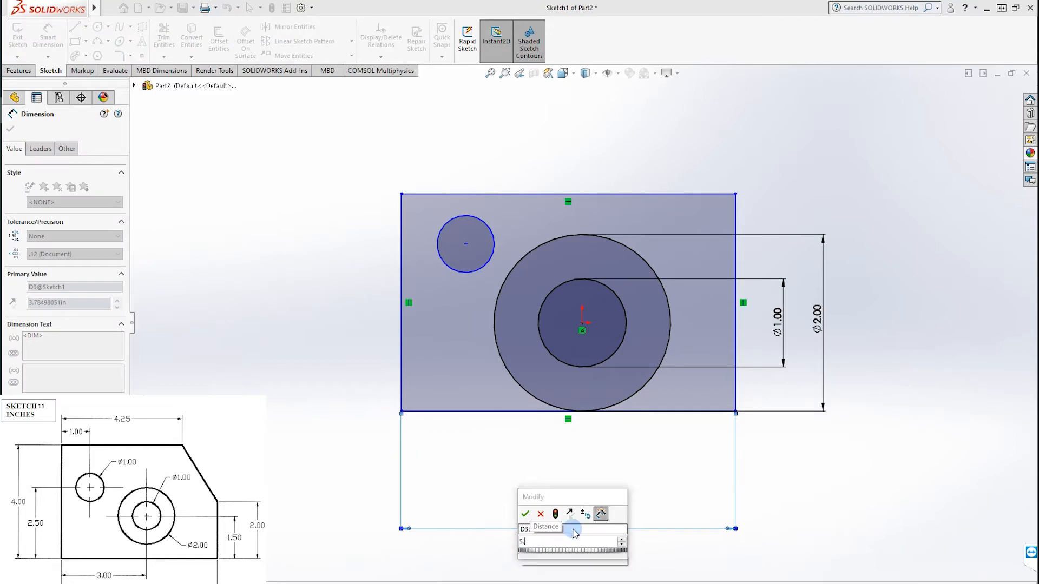
{"action": "type", "text": "5"}
{"action": "key", "text": "Return"}
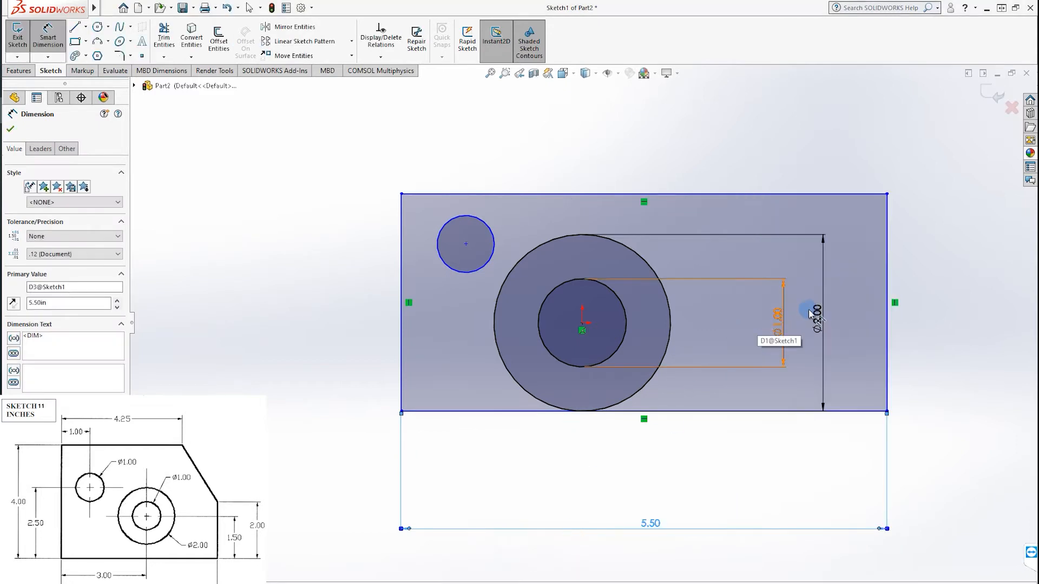
Step: Add a height dimension to the rectangle's right edge, placed outside the outline
{"action": "left_click", "coordinate": [889, 279]}
{"action": "left_click", "coordinate": [977, 295]}
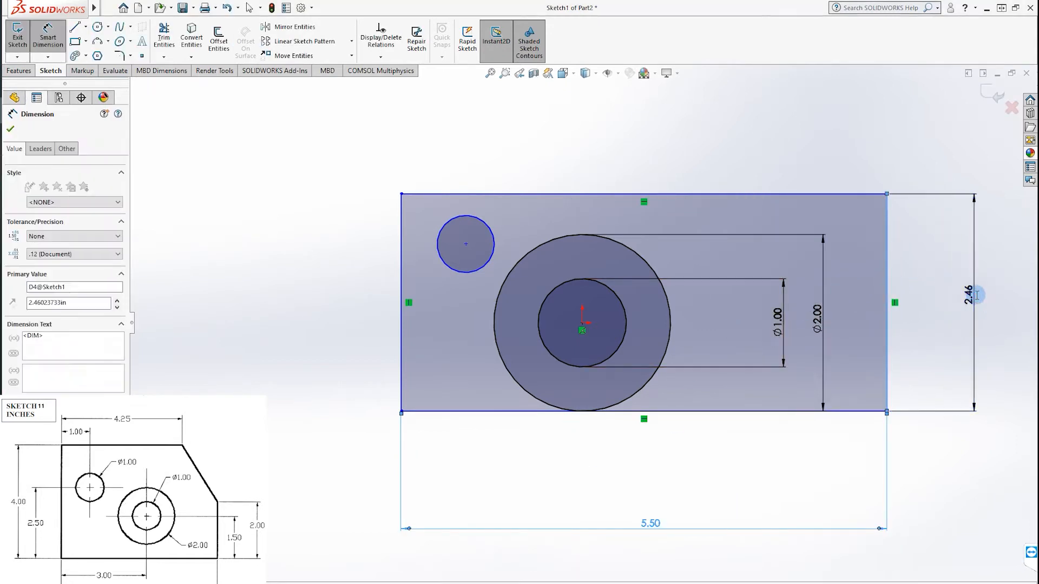
{"action": "type", "text": "4"}
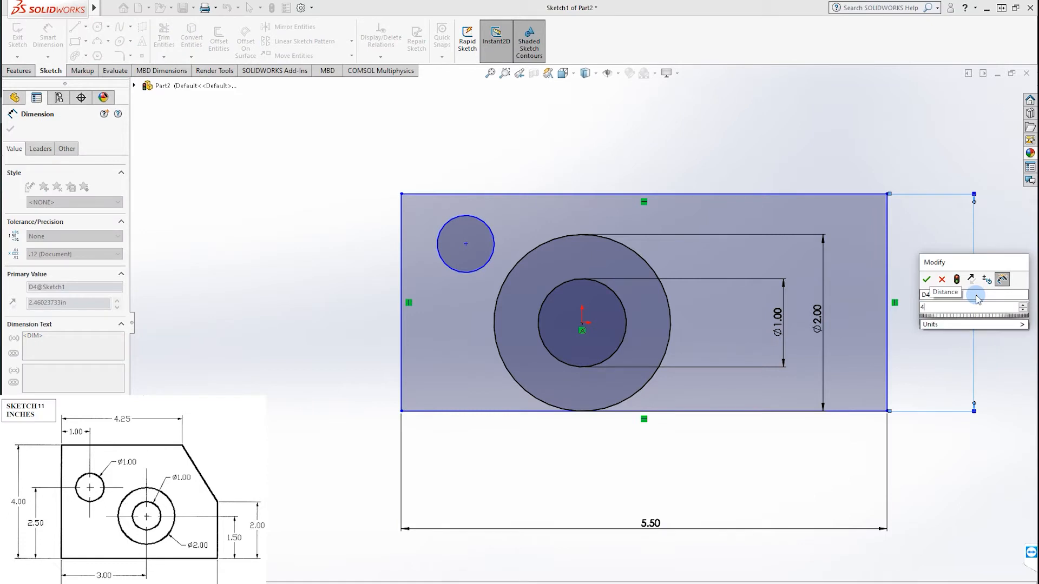
{"action": "key", "text": "Escape"}
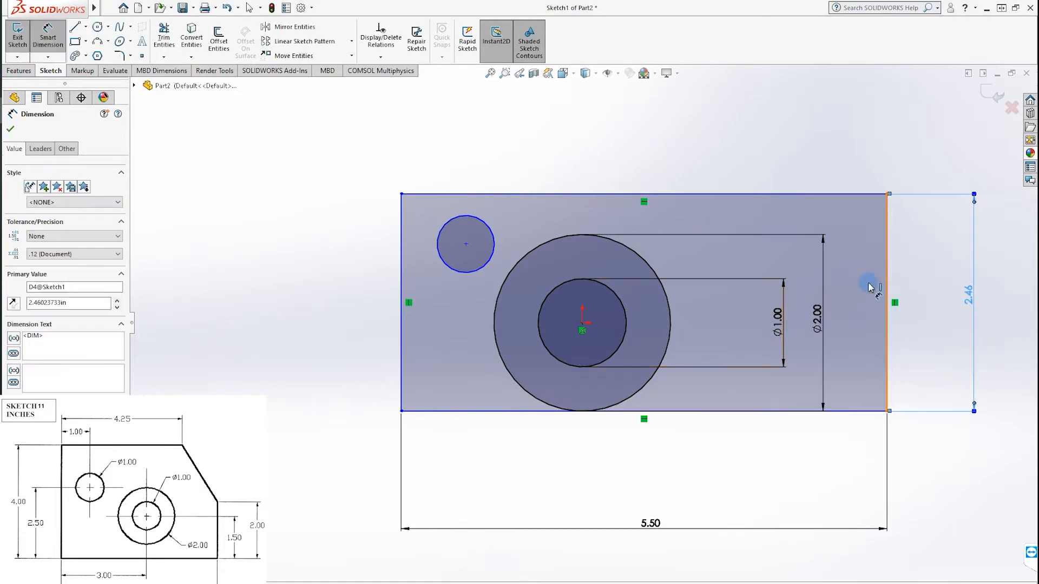
{"action": "left_click", "coordinate": [977, 292]}
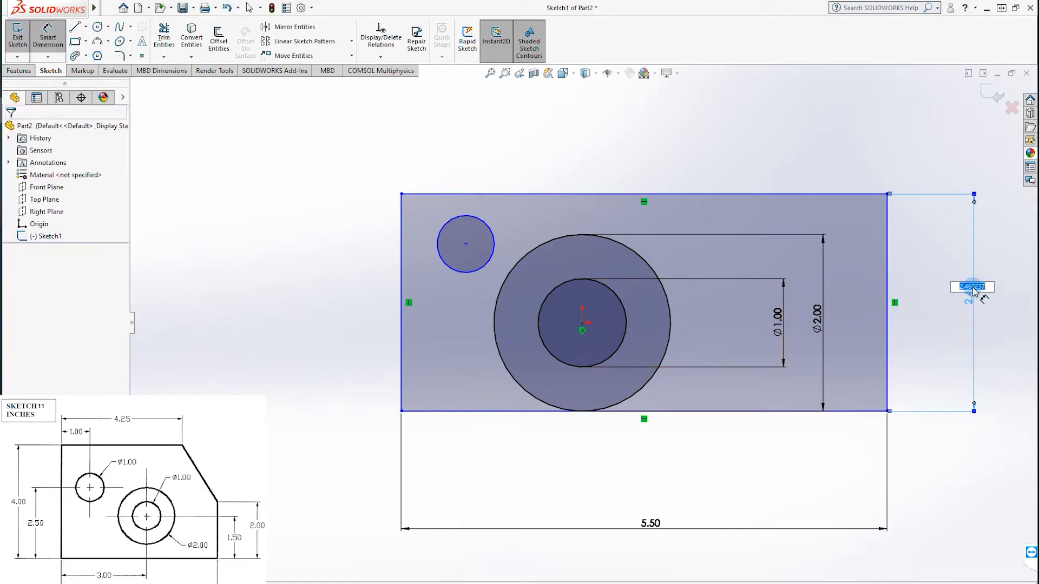
{"action": "key", "text": "BackSpace"}
{"action": "key", "text": "Return"}
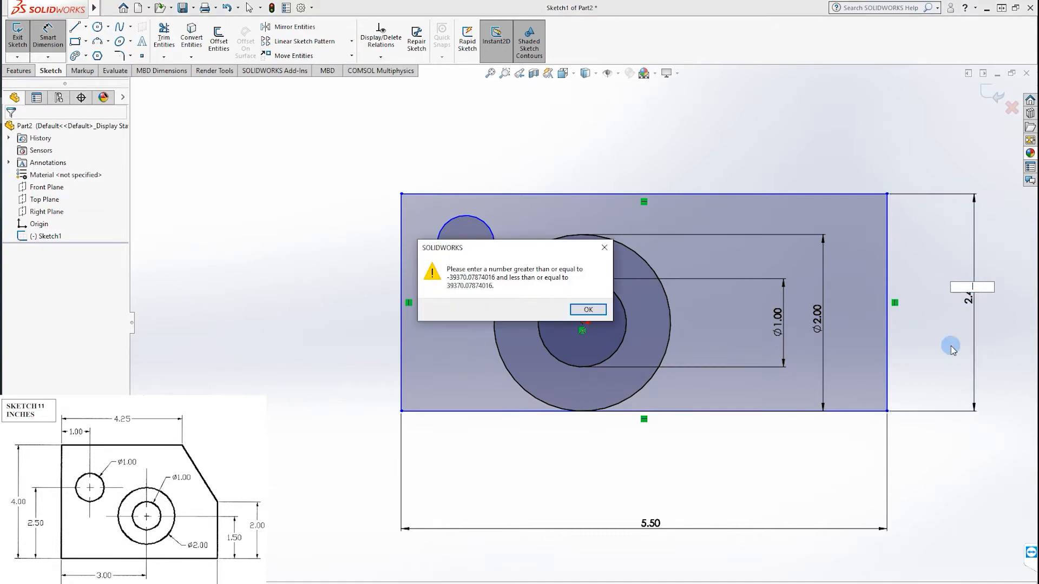
{"action": "left_click", "coordinate": [571, 311]}
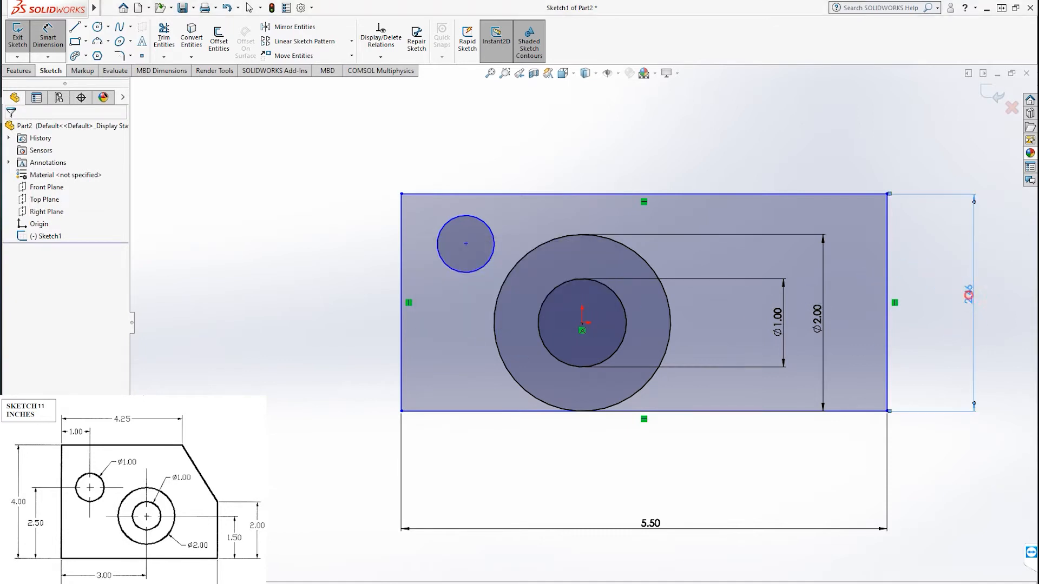
{"action": "key", "text": "Return"}
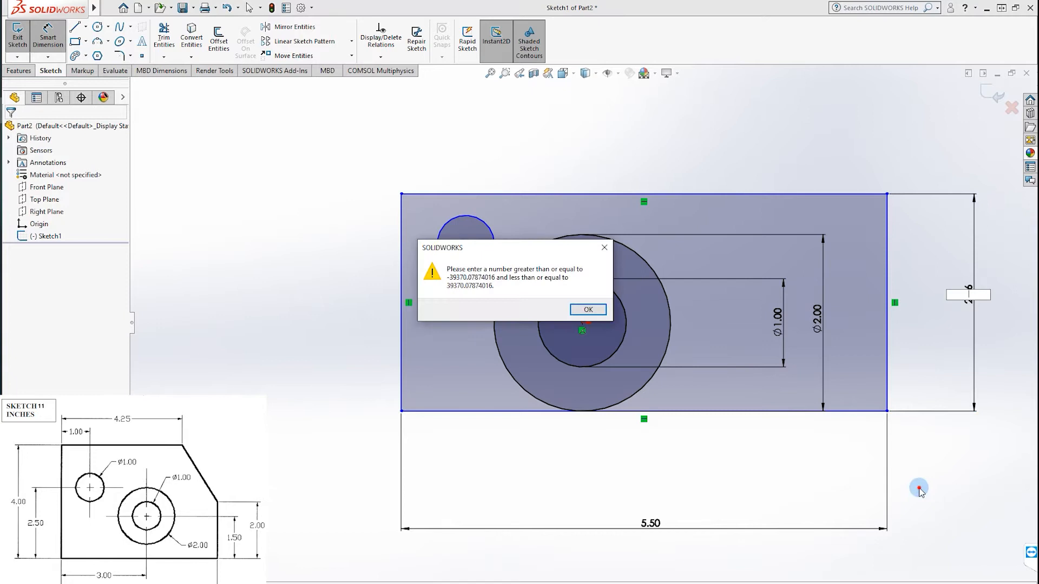
{"action": "left_click", "coordinate": [586, 310]}
{"action": "key", "text": "Escape"}
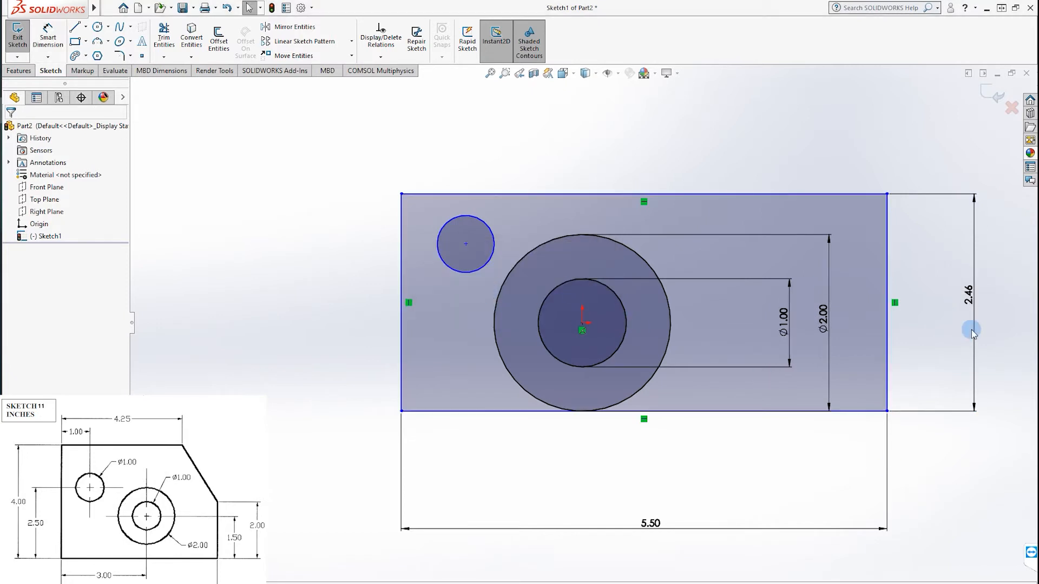
Step: Move the rectangle's height dimension to the left side of the outline and set it to 4 in
{"action": "mouse_move", "coordinate": [969, 297]}
{"action": "left_mouse_down"}
{"action": "mouse_move", "coordinate": [726, 337]}
{"action": "mouse_move", "coordinate": [397, 357]}
{"action": "mouse_move", "coordinate": [317, 350]}
{"action": "left_mouse_up"}
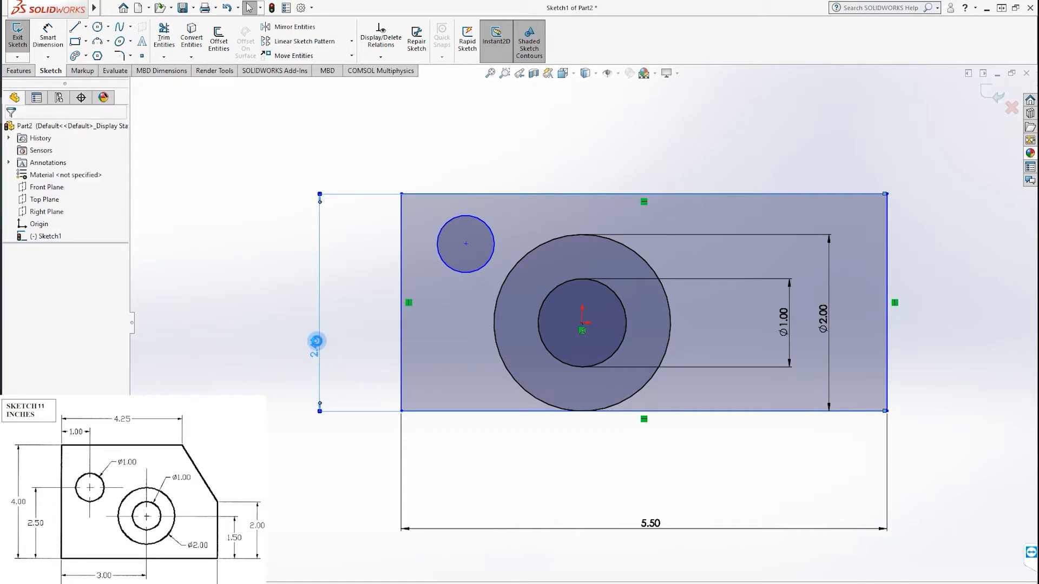
{"action": "double_click", "coordinate": [318, 344]}
{"action": "type", "text": "4"}
{"action": "key", "text": "Return"}
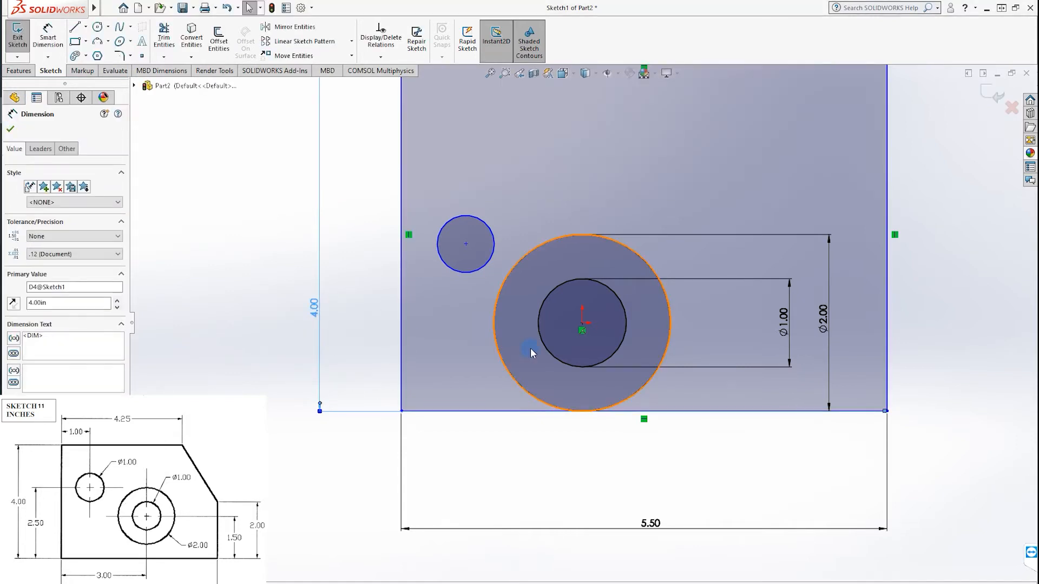
Step: Dimension the vertical distance from the concentric circles' centre to the rectangle's bottom edge as 1.5 in
{"action": "left_click", "coordinate": [583, 326]}
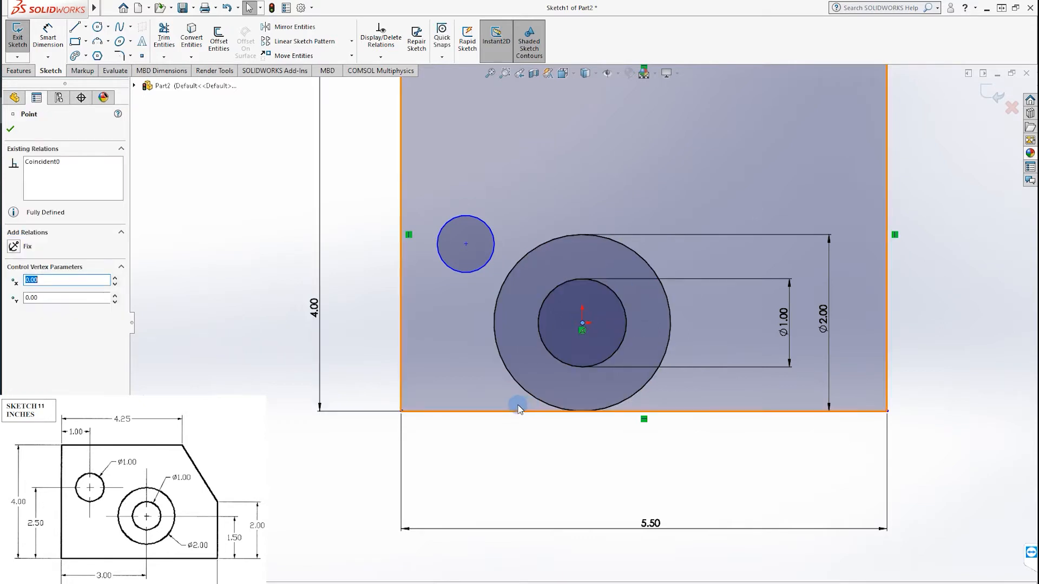
{"action": "left_click", "coordinate": [473, 412]}
{"action": "left_click", "coordinate": [48, 33]}
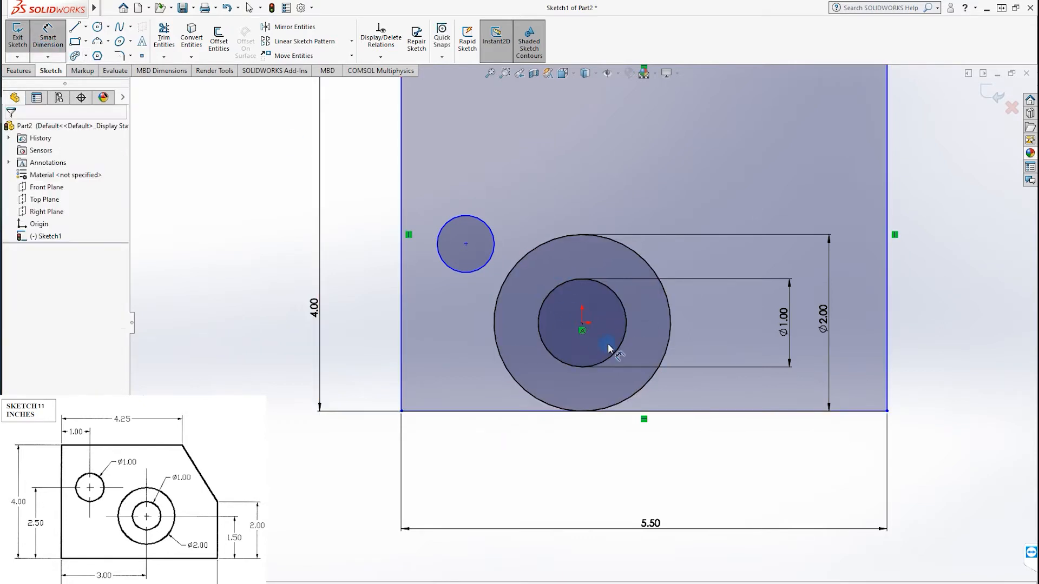
{"action": "left_click", "coordinate": [584, 324]}
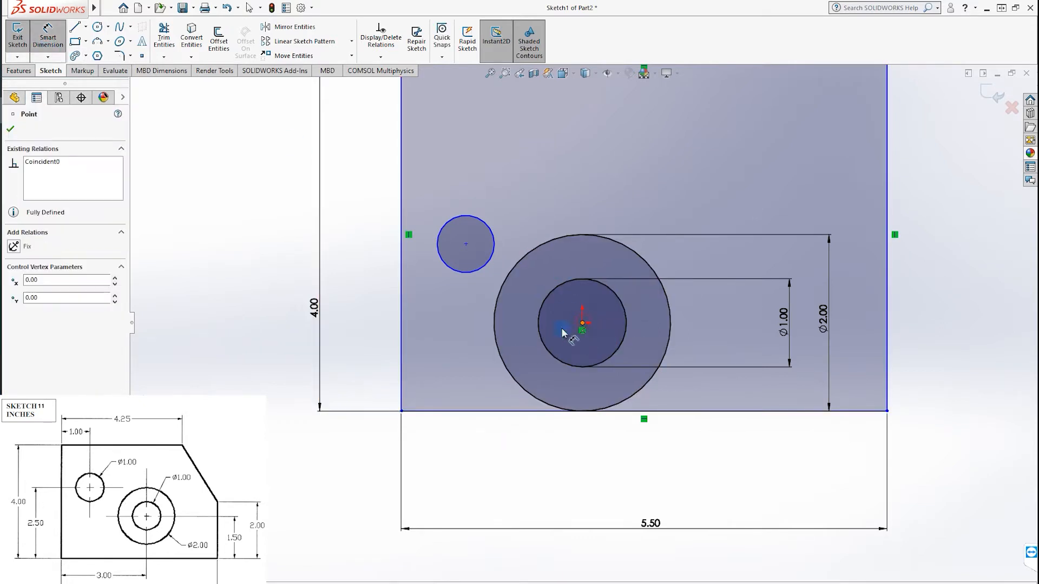
{"action": "left_click", "coordinate": [493, 412]}
{"action": "left_click", "coordinate": [360, 361]}
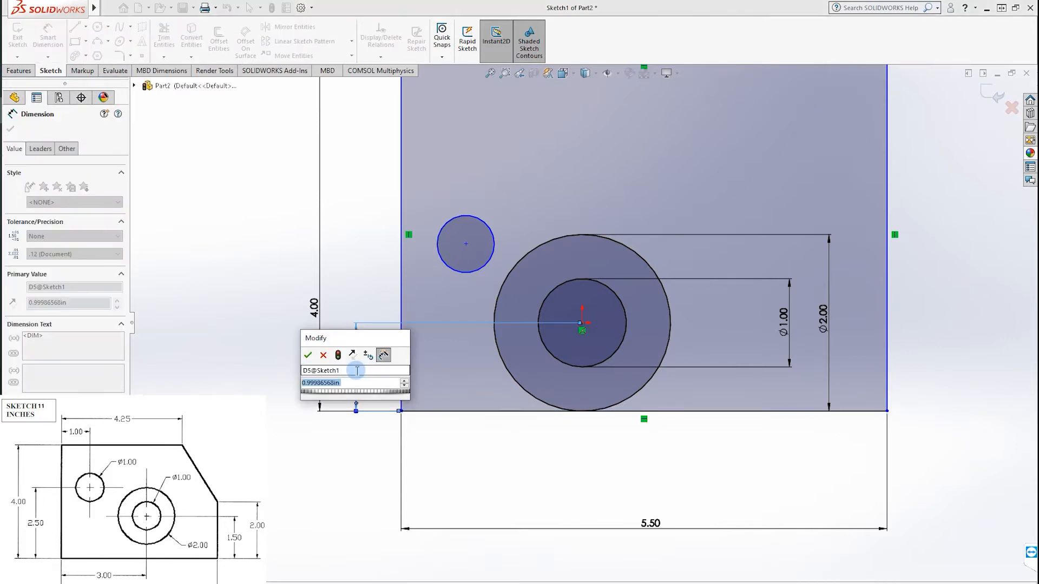
{"action": "type", "text": "1.5"}
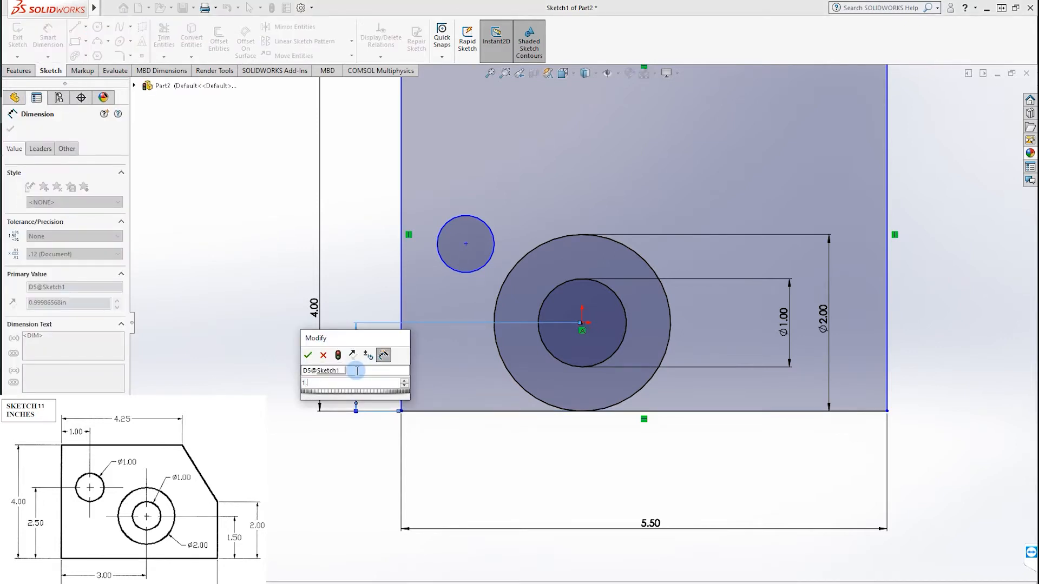
{"action": "key", "text": "Return"}
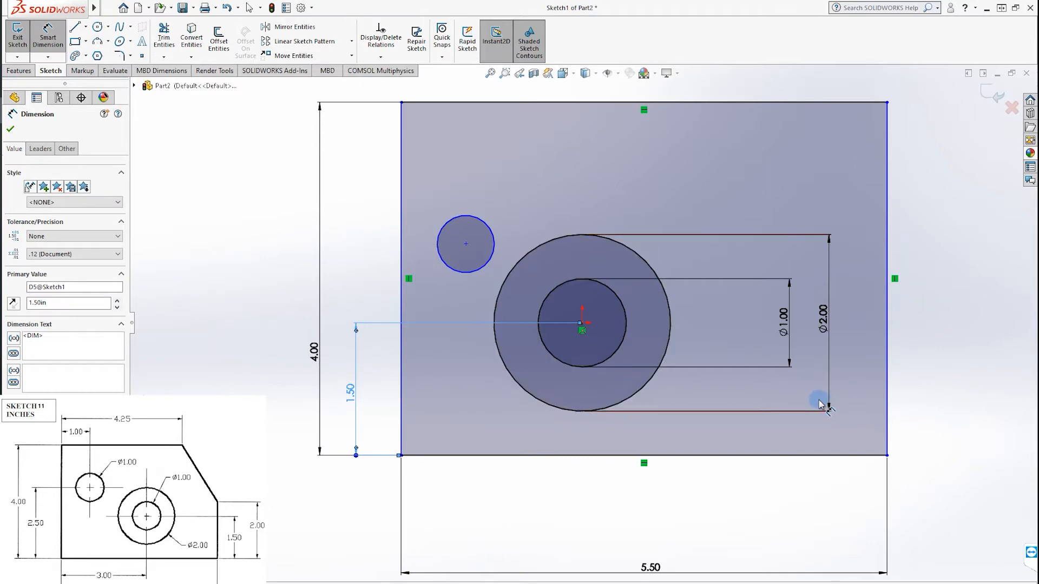
Step: Dimension the horizontal distance from the concentric circles' centre to the rectangle's left edge as 3 in
{"action": "left_click", "coordinate": [584, 325]}
{"action": "left_click", "coordinate": [402, 322]}
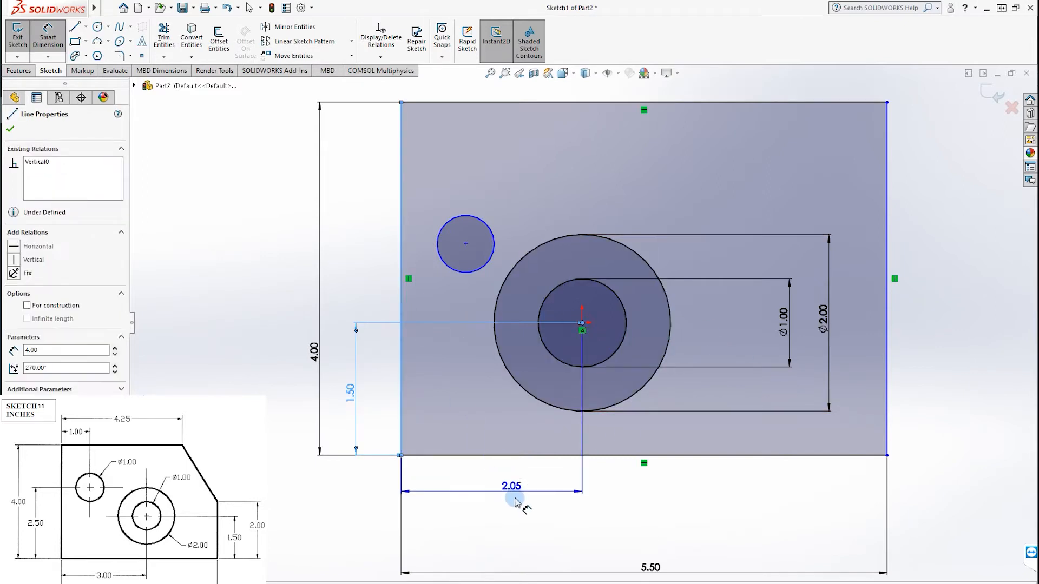
{"action": "left_click", "coordinate": [496, 501]}
{"action": "type", "text": "3"}
{"action": "key", "text": "Return"}
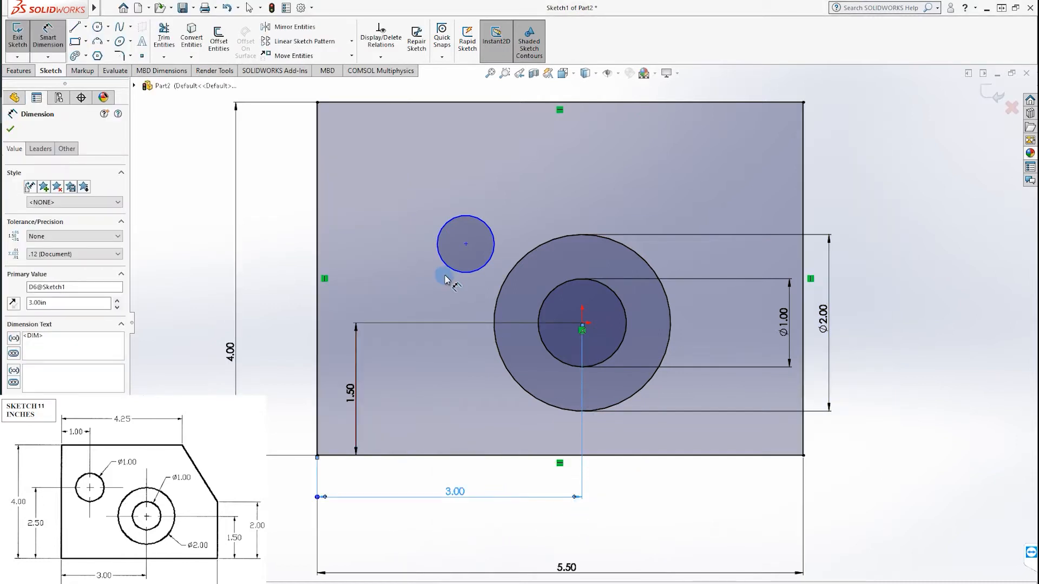
Step: Dimension the horizontal distance from the small circle's centre to the rectangle's left edge as 1 in
{"action": "left_click", "coordinate": [436, 244]}
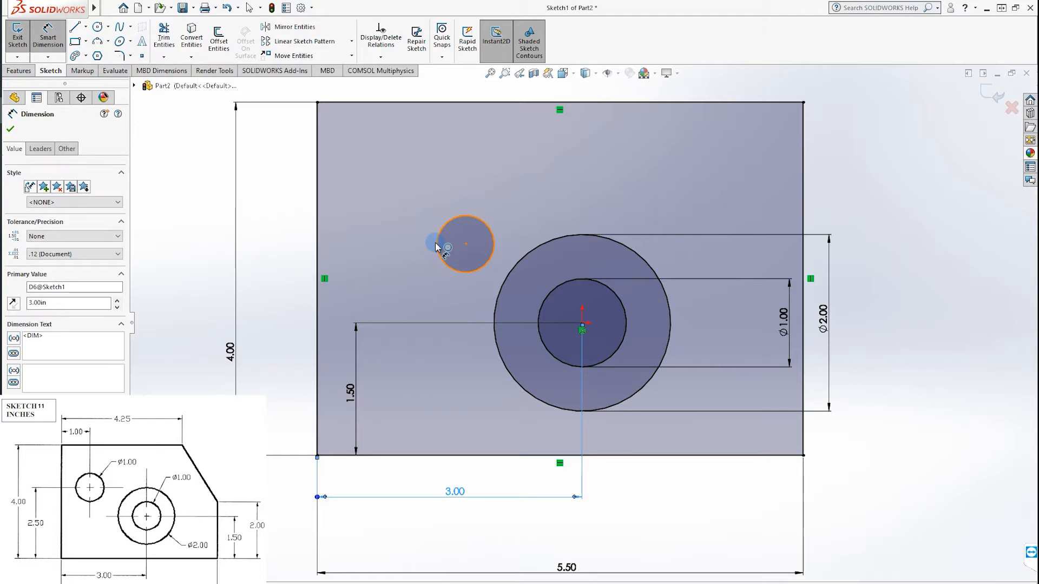
{"action": "left_click", "coordinate": [457, 246]}
{"action": "left_click", "coordinate": [319, 216]}
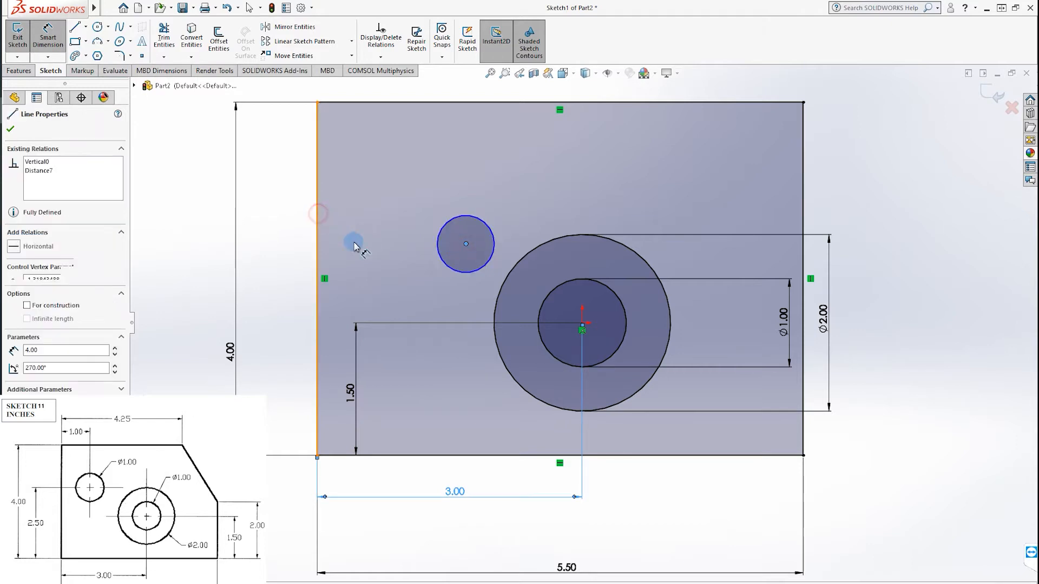
{"action": "left_click", "coordinate": [392, 204]}
{"action": "type", "text": "1"}
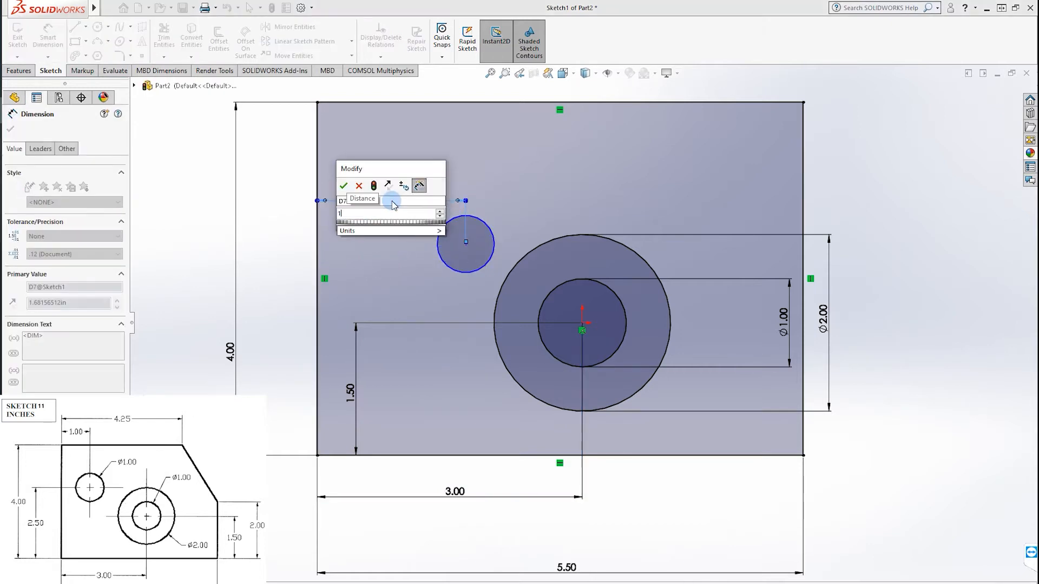
{"action": "key", "text": "Return"}
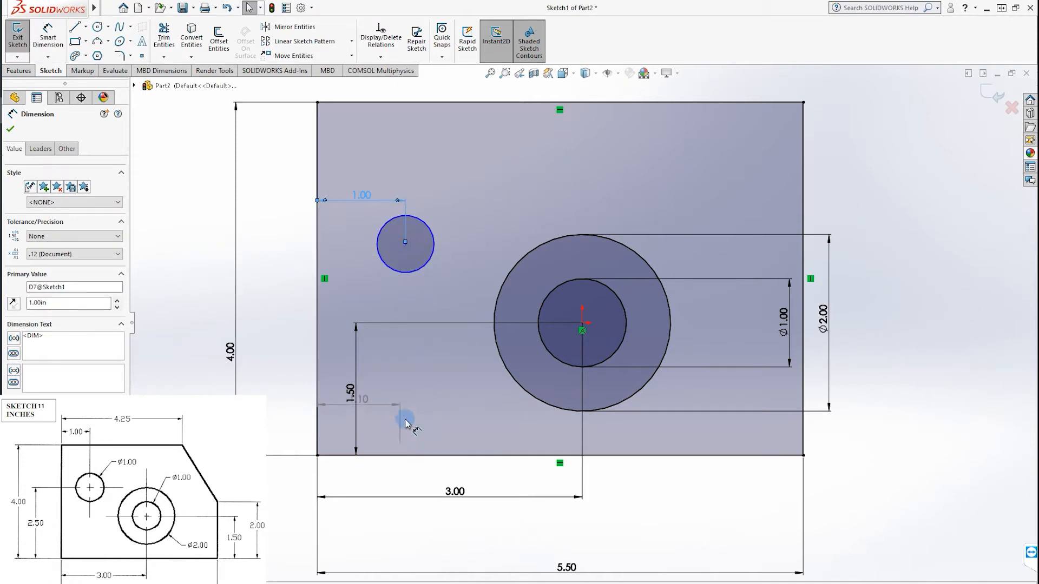
{"action": "left_click", "coordinate": [400, 455]}
{"action": "key", "text": "Escape"}
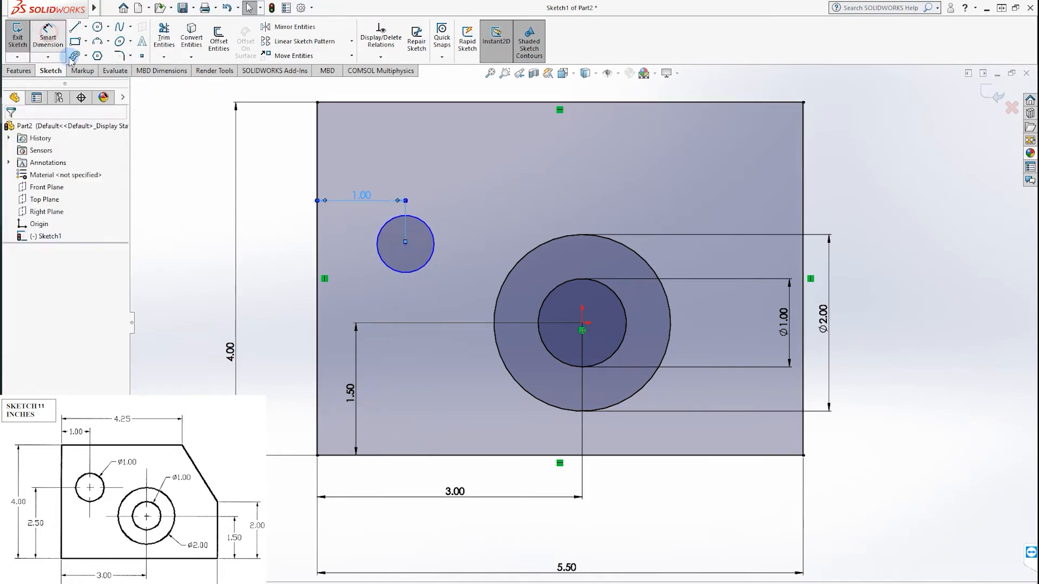
{"action": "key", "text": "Escape"}
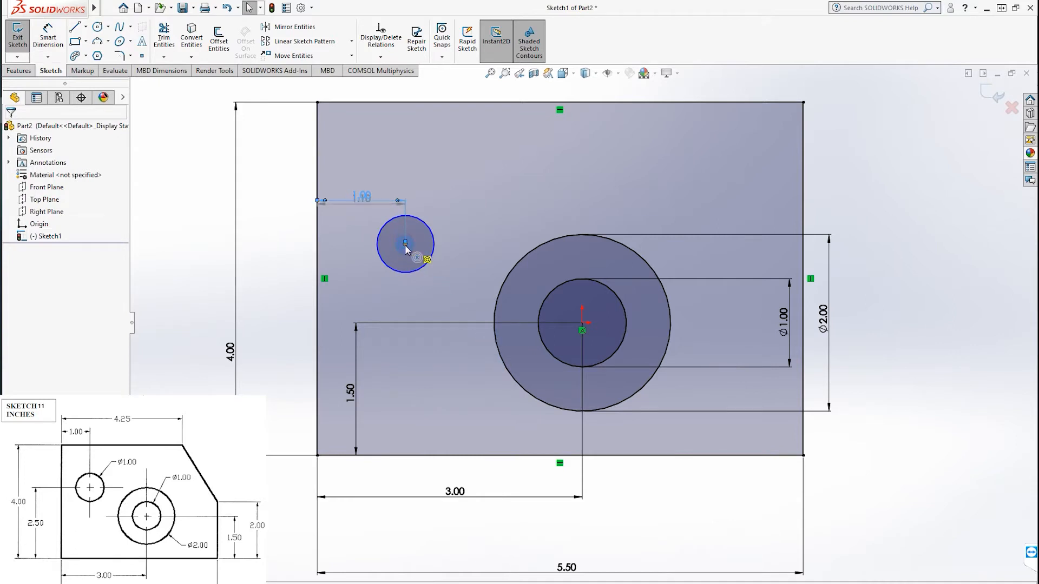
Step: Dimension the vertical distance from the small circle's centre to the rectangle's bottom edge as 2.5 in, placed outside the left edge
{"action": "left_click", "coordinate": [48, 34]}
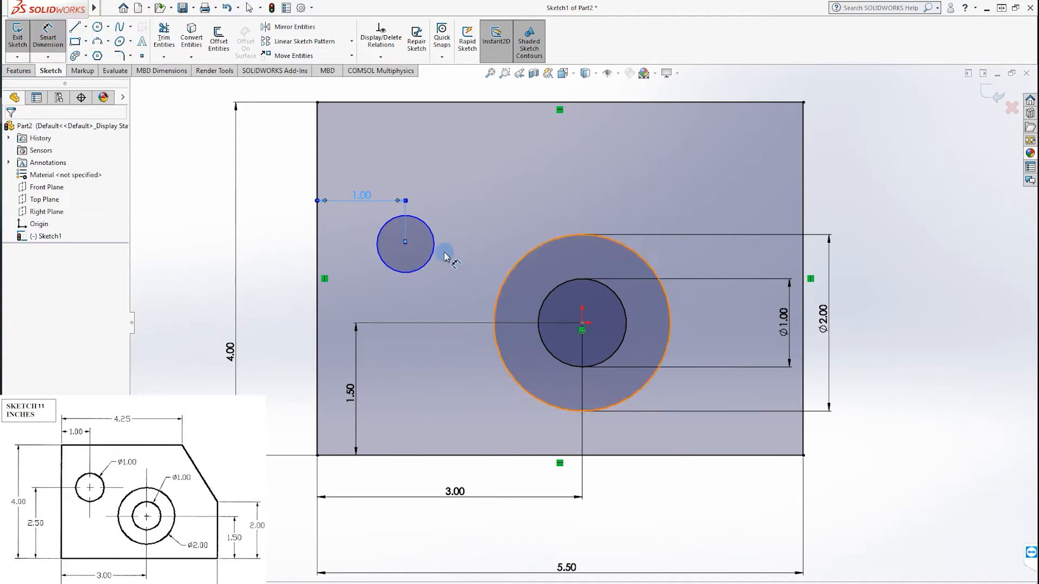
{"action": "left_click", "coordinate": [405, 242]}
{"action": "left_click", "coordinate": [456, 456]}
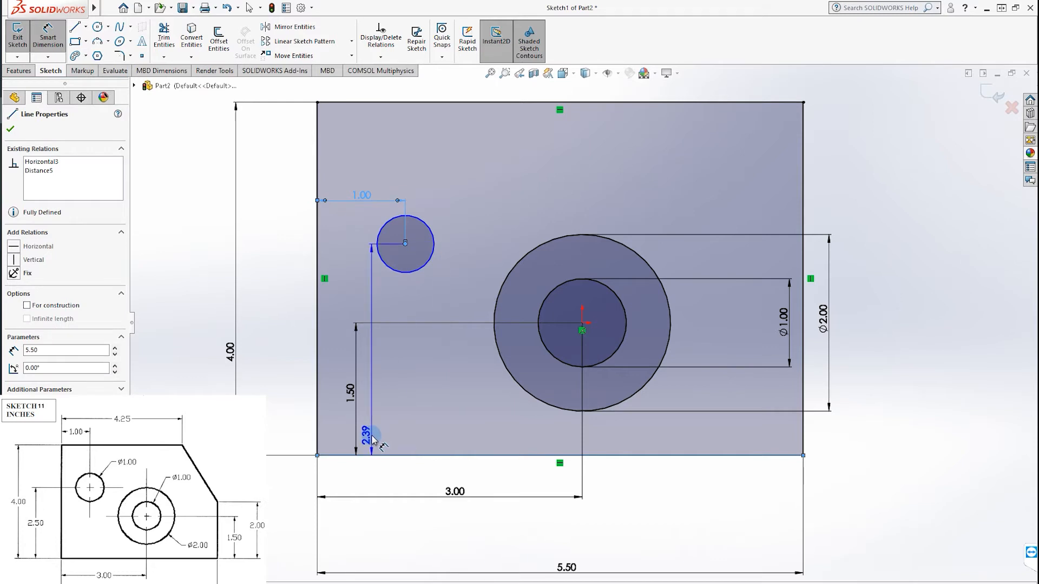
{"action": "left_click", "coordinate": [279, 402]}
{"action": "type", "text": "2.5"}
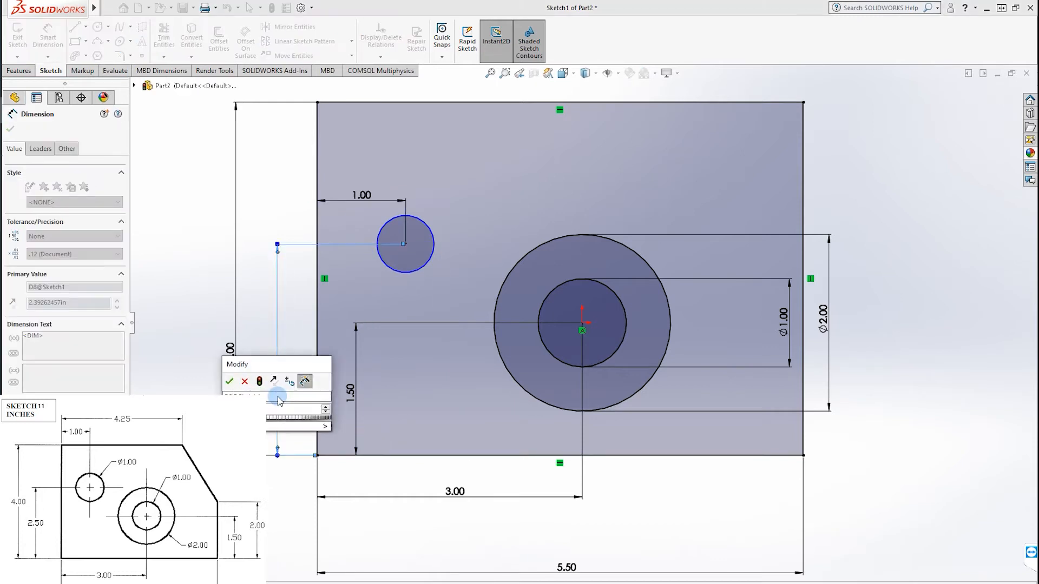
{"action": "key", "text": "Return"}
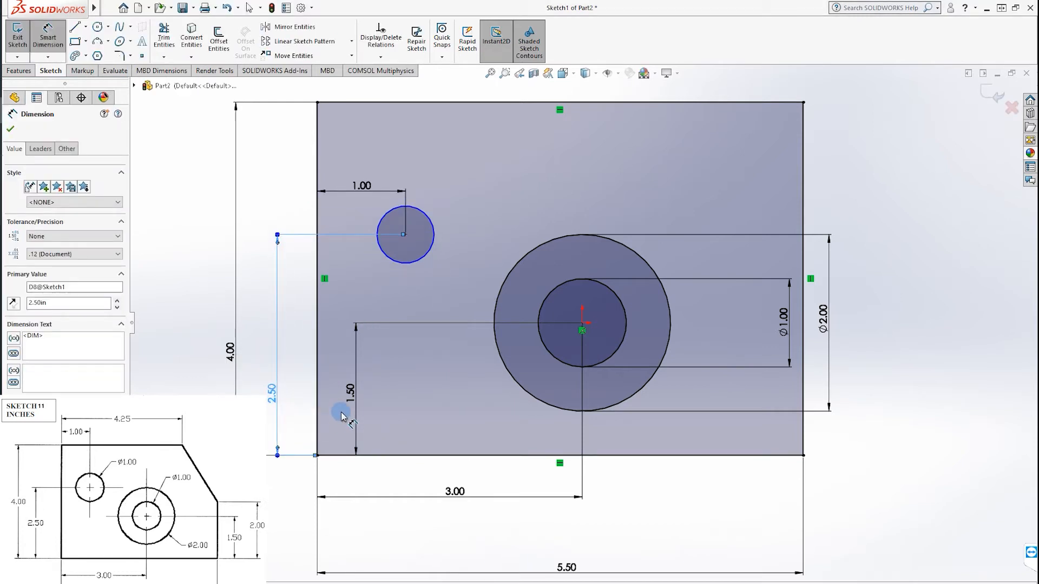
Step: Dimension the small circle's diameter as 1 in
{"action": "scroll", "coordinate": [382, 310], "scroll_direction": "up", "scroll_amount": 2}
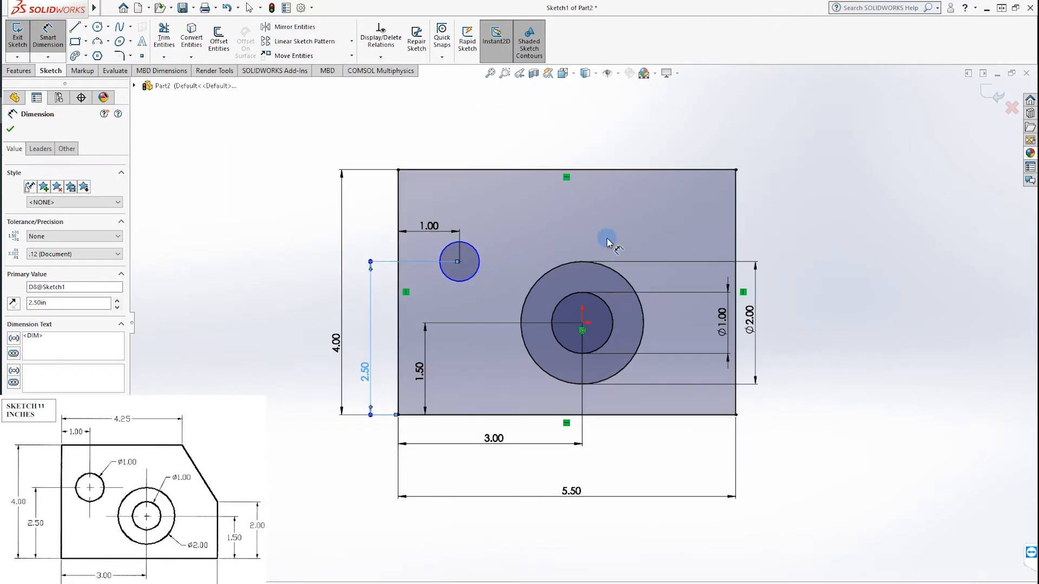
{"action": "scroll", "coordinate": [608, 234], "scroll_direction": "down", "scroll_amount": 1}
{"action": "left_click", "coordinate": [452, 265]}
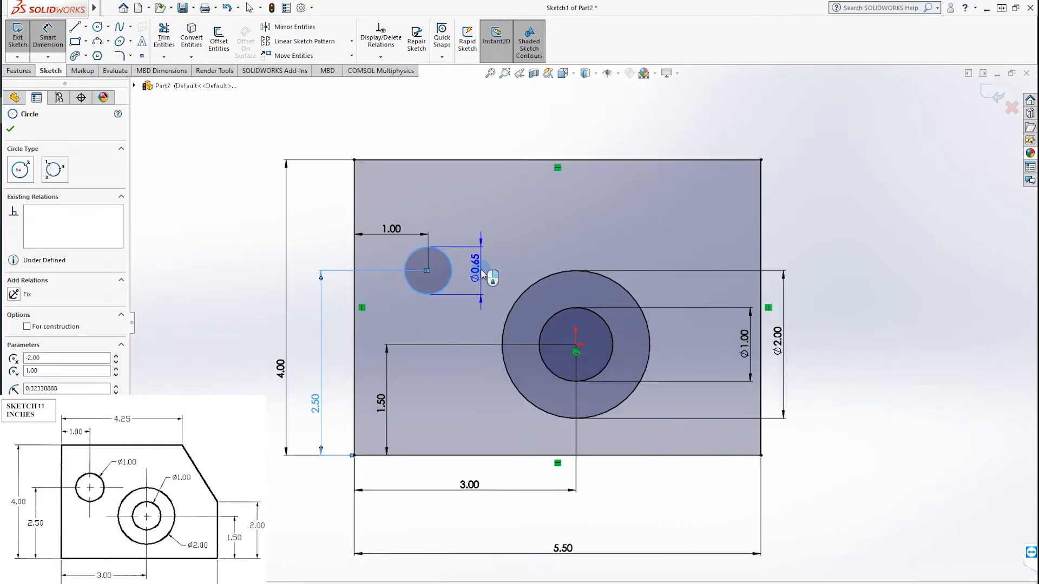
{"action": "left_click", "coordinate": [479, 271]}
{"action": "type", "text": "1"}
{"action": "key", "text": "Return"}
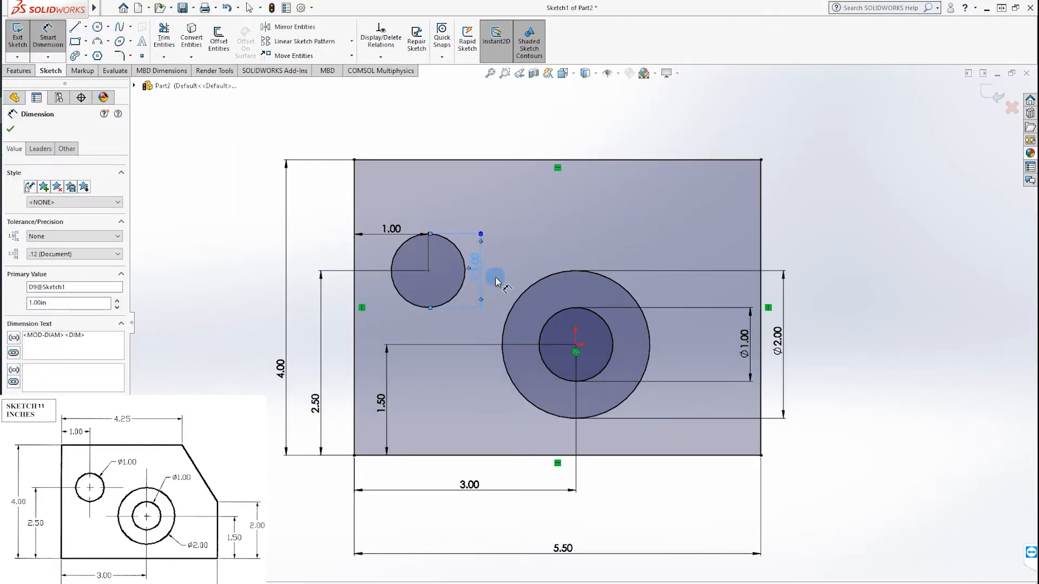
Step: Sketch an angled line across the rectangle's upper-right corner, from the top edge to the right edge
{"action": "key", "text": "l"}
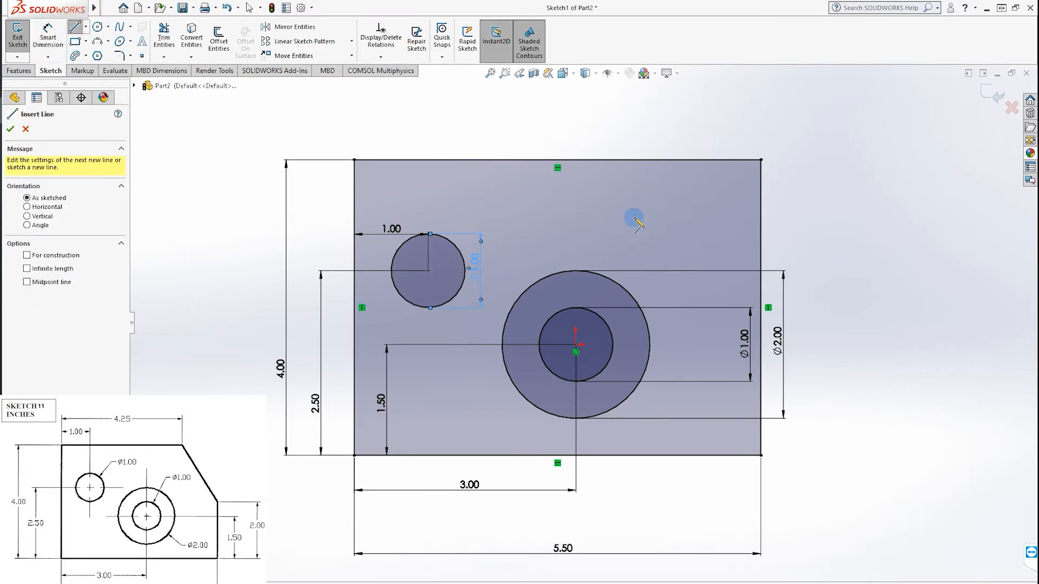
{"action": "left_click", "coordinate": [659, 160]}
{"action": "left_click", "coordinate": [761, 218]}
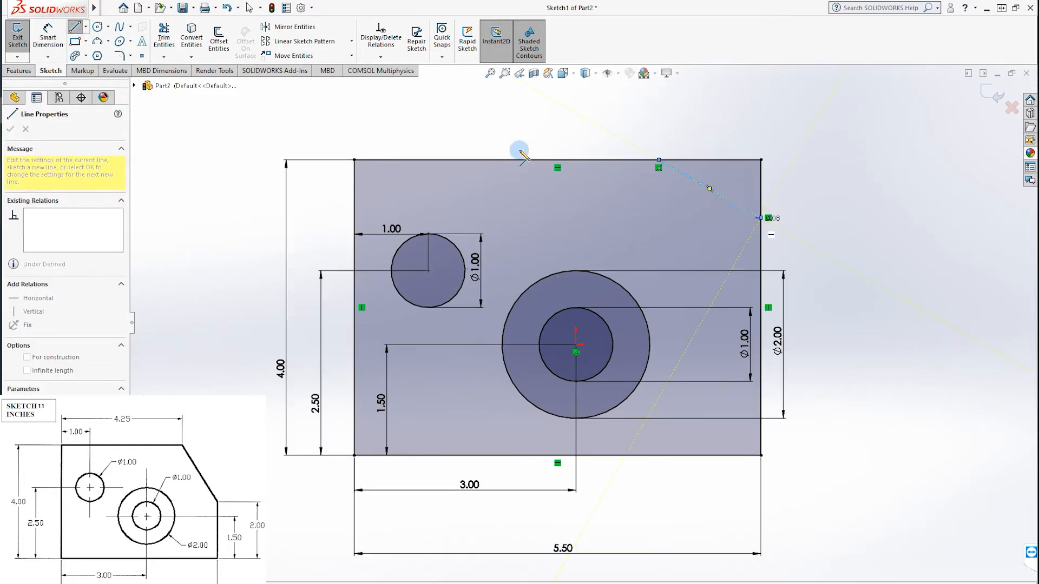
Step: Dimension the horizontal distance from the rectangle's left edge to the angled line's upper endpoint as 4.25 in, above the outline
{"action": "key", "text": "d"}
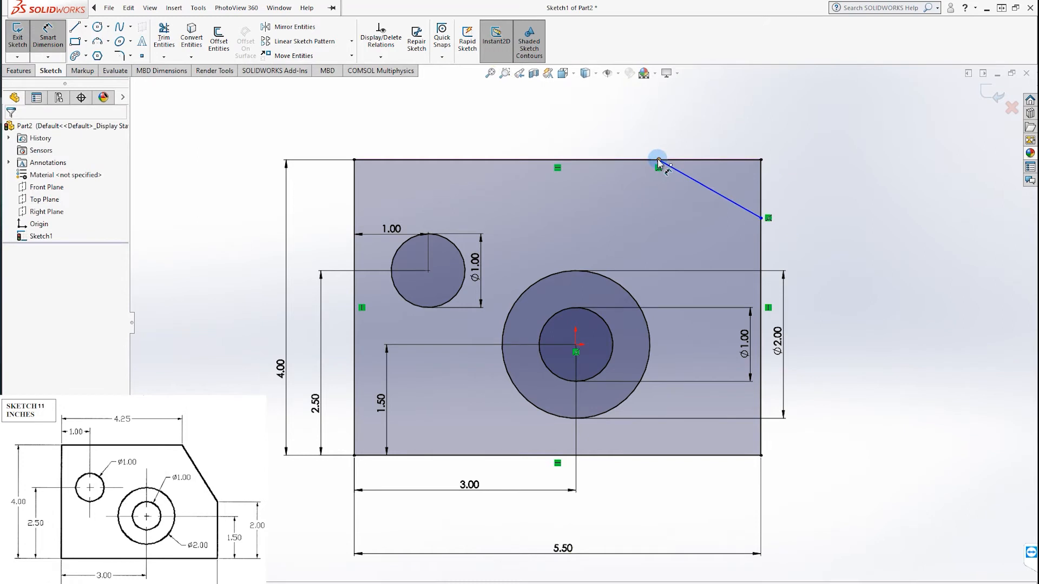
{"action": "left_click", "coordinate": [659, 160]}
{"action": "left_click", "coordinate": [354, 172]}
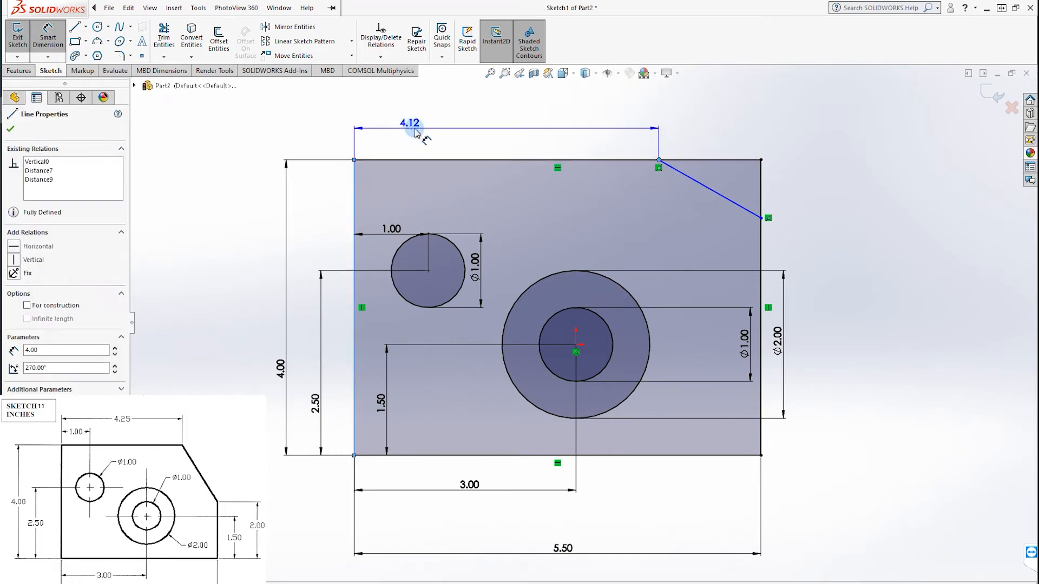
{"action": "left_click", "coordinate": [416, 133]}
{"action": "key", "text": "Return"}
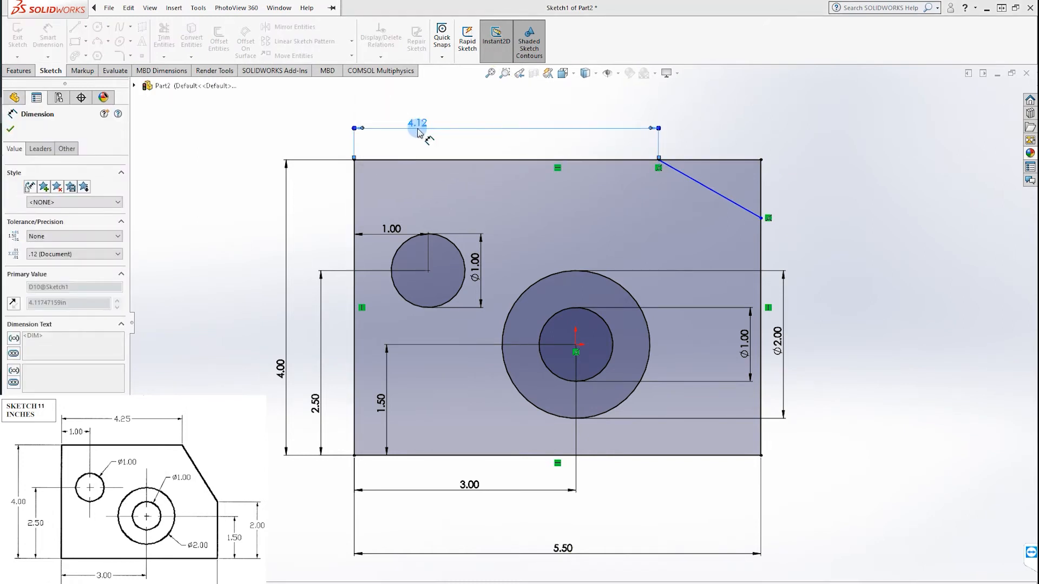
Step: Dimension the height of the angled line's lower endpoint above the rectangle's bottom edge as 2.00 in, outside the right edge
{"action": "left_click", "coordinate": [762, 218]}
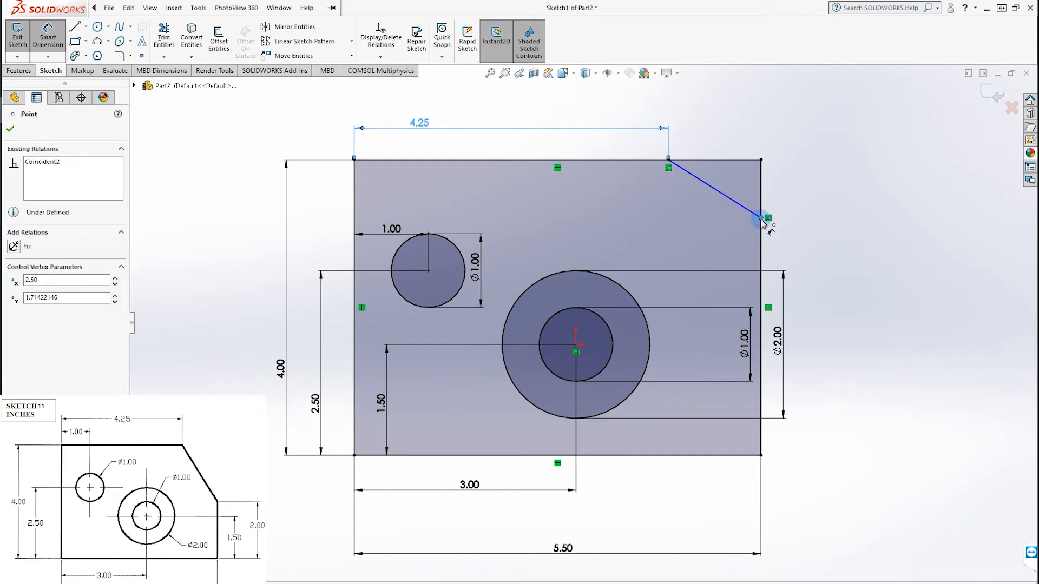
{"action": "left_click", "coordinate": [746, 456]}
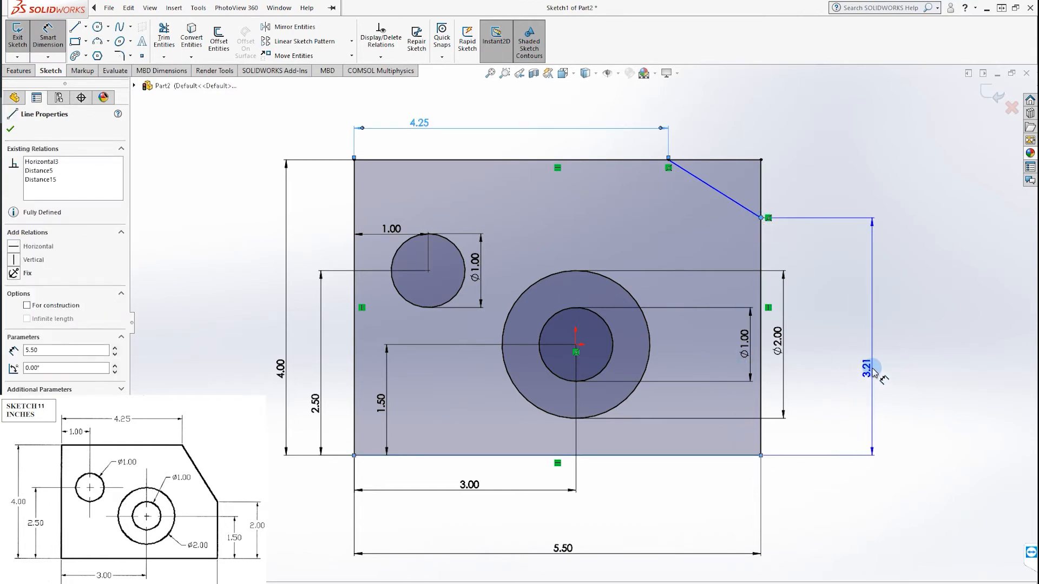
{"action": "left_click", "coordinate": [872, 370]}
{"action": "type", "text": "2.00in"}
{"action": "key", "text": "Return"}
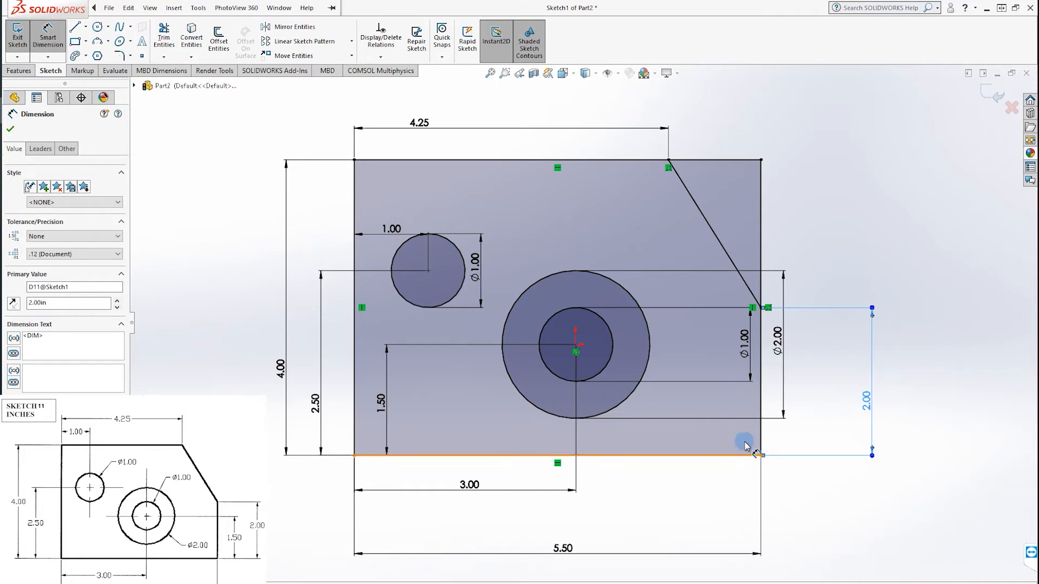
Step: Trim the top and right edge segments beyond the angled line to cut off the rectangle's corner
{"action": "left_click", "coordinate": [164, 37]}
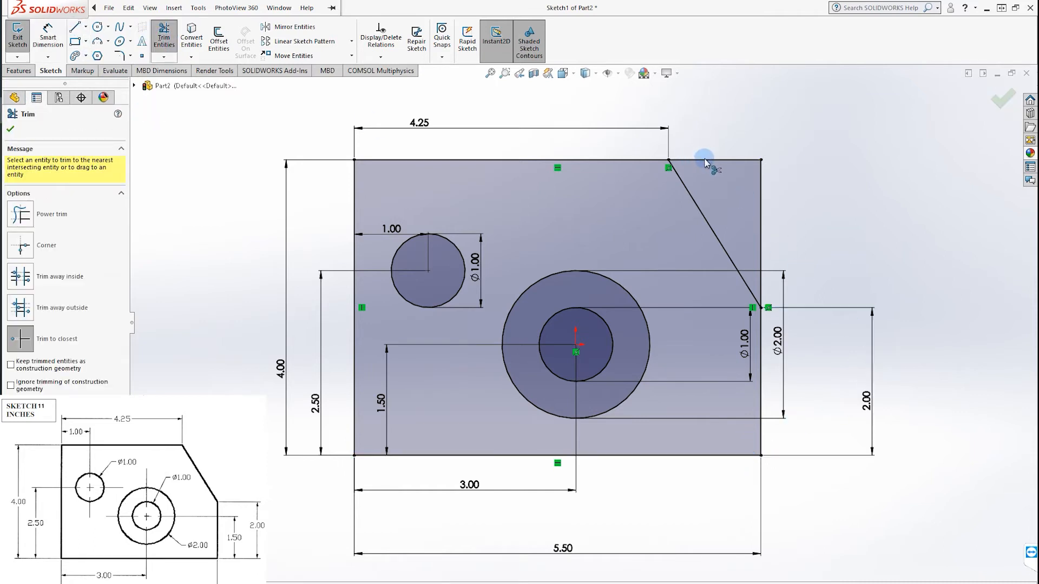
{"action": "left_click", "coordinate": [709, 160]}
{"action": "left_click", "coordinate": [760, 185]}
{"action": "left_click", "coordinate": [525, 311]}
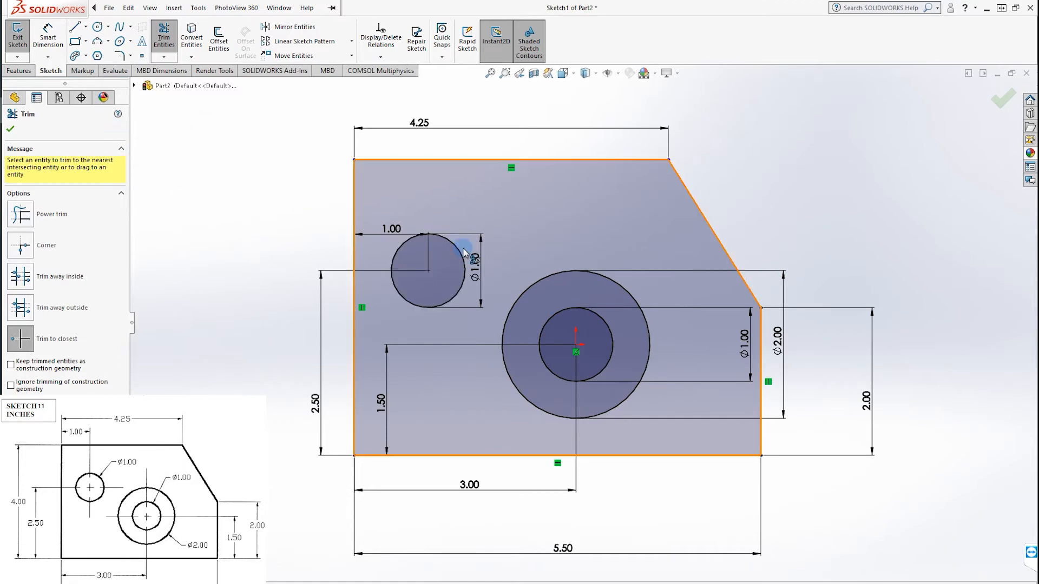
{"action": "left_click", "coordinate": [11, 130]}
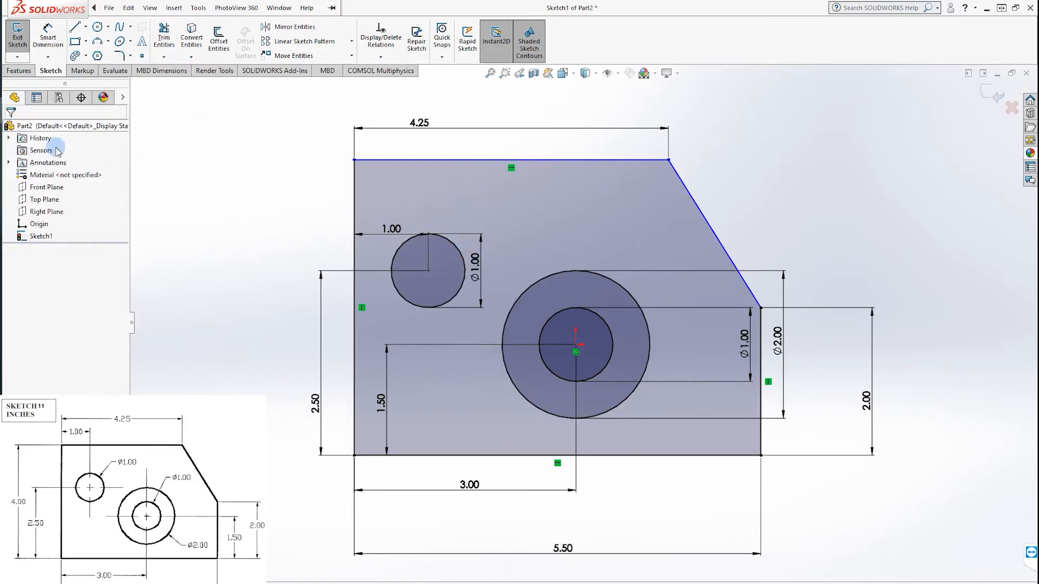
Step: Extrude the plate region to a blind depth of 1 in, leaving the small circle and the larger concentric circle open
{"action": "left_click", "coordinate": [19, 71]}
{"action": "left_click", "coordinate": [11, 36]}
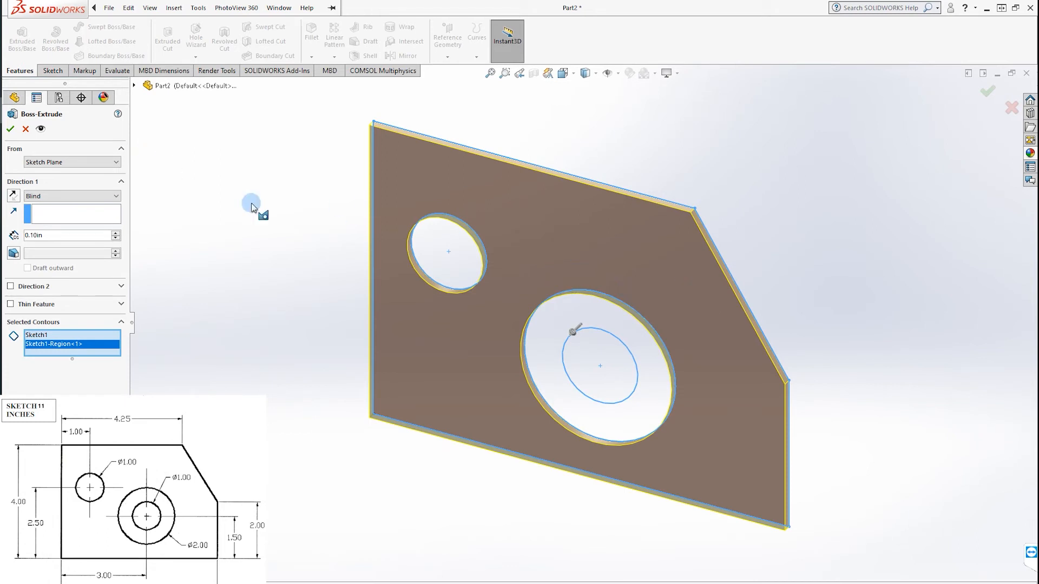
{"action": "left_click_drag", "start_coordinate": [54, 233], "coordinate": [10, 238]}
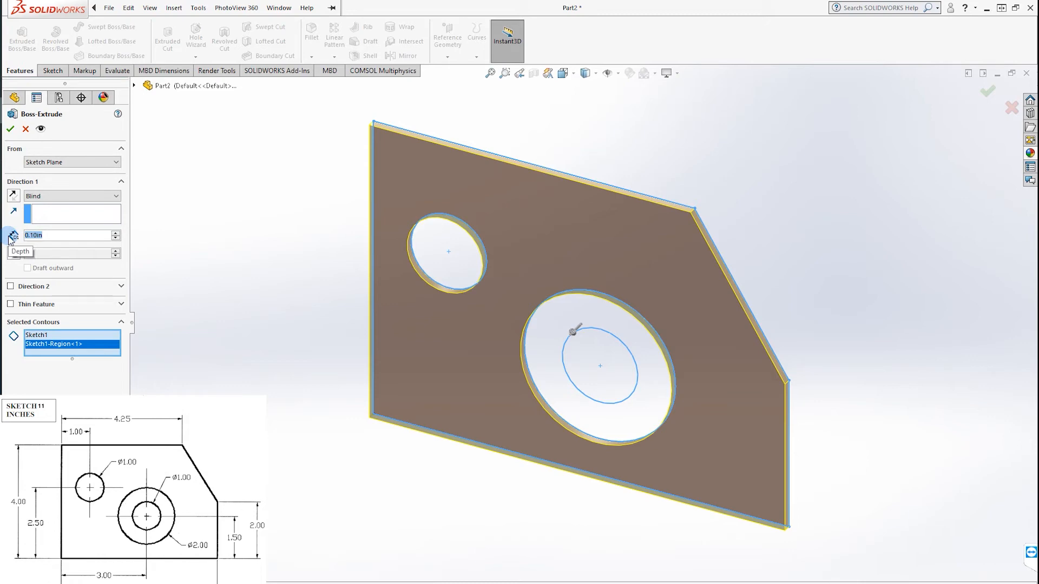
{"action": "type", "text": "2"}
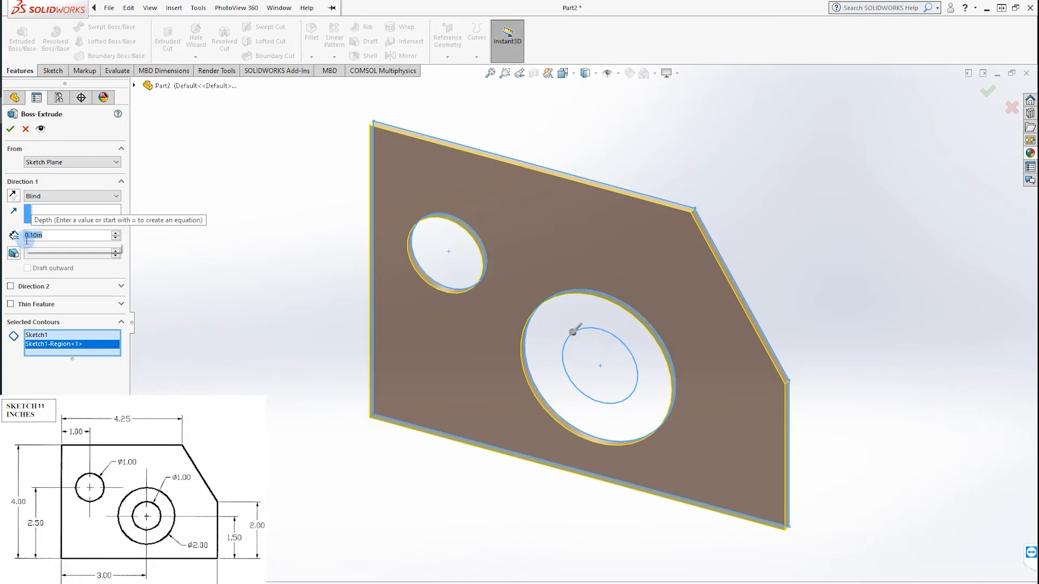
{"action": "key", "text": "Return"}
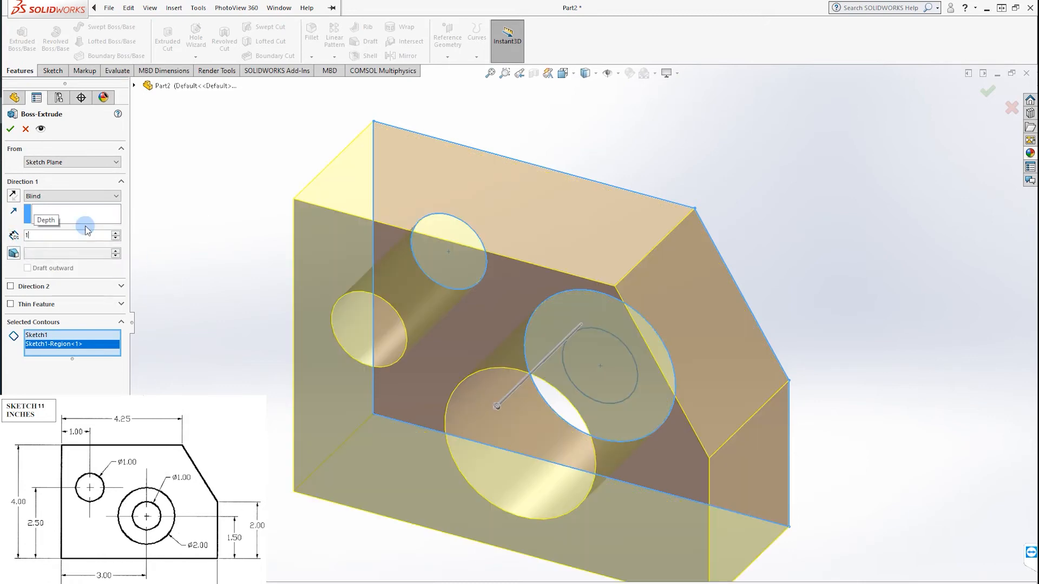
{"action": "type", "text": "1"}
{"action": "key", "text": "Return"}
{"action": "left_click", "coordinate": [8, 130]}
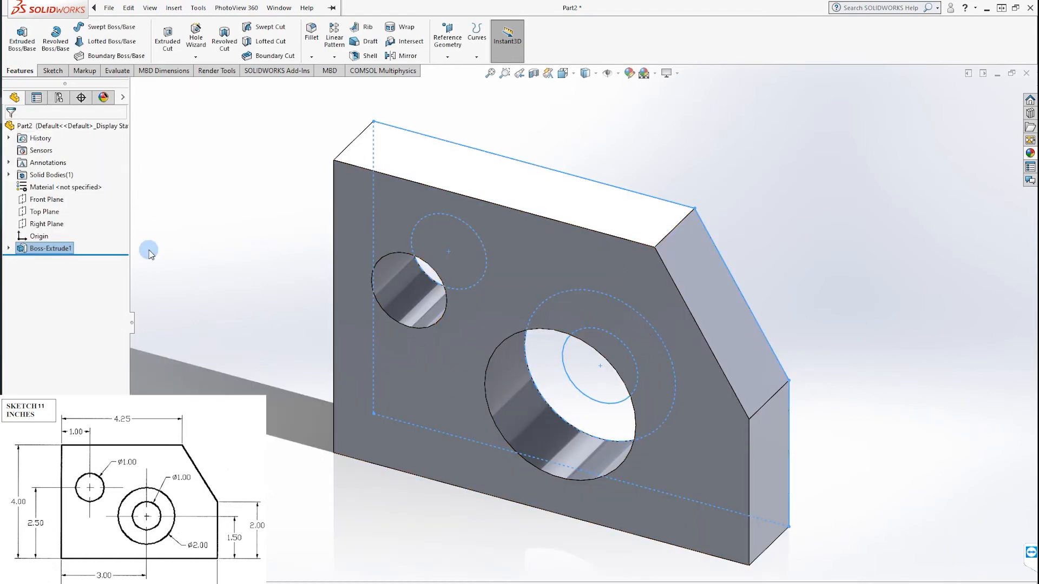
Step: Edit the plate extrusion and change its end condition from Blind to Mid Plane
{"action": "right_click", "coordinate": [44, 249]}
{"action": "left_click", "coordinate": [53, 216]}
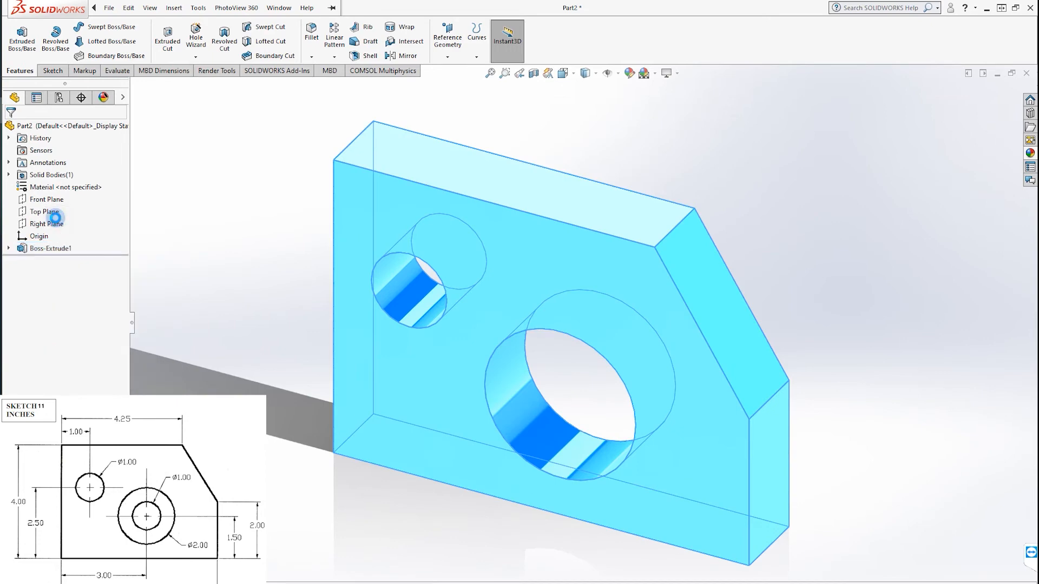
{"action": "left_click", "coordinate": [71, 196]}
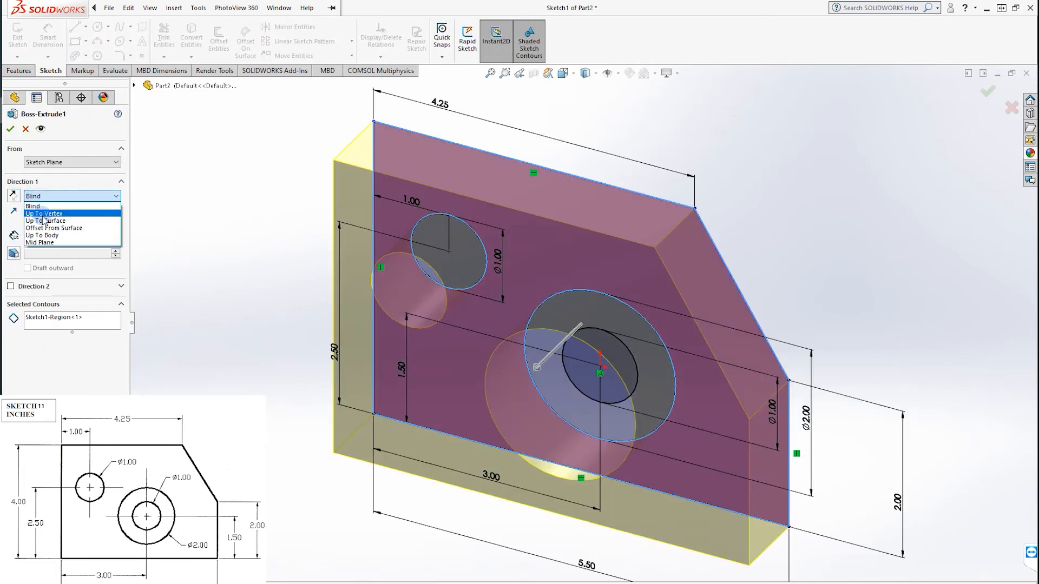
{"action": "left_click", "coordinate": [51, 245]}
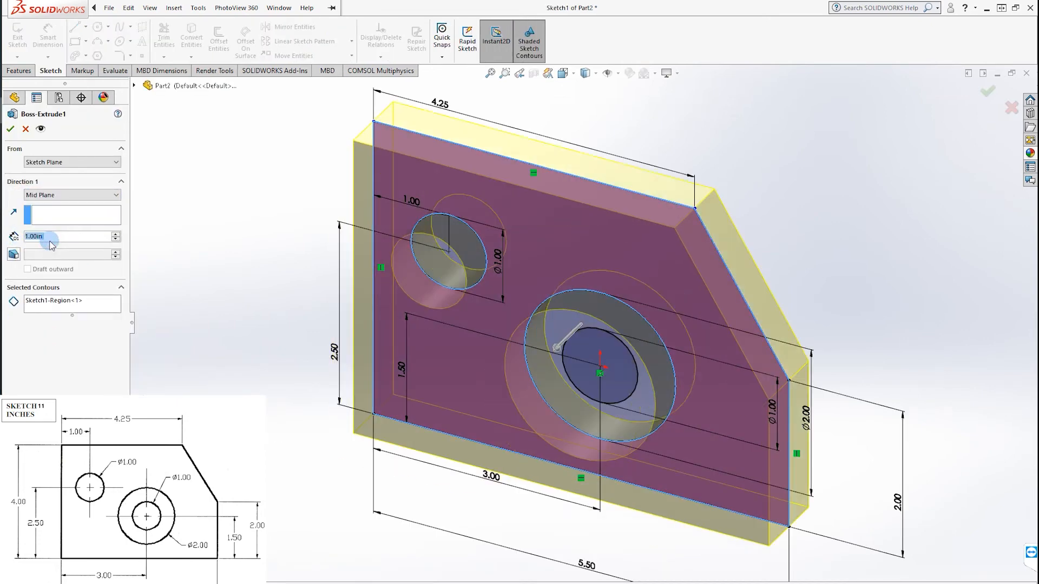
{"action": "left_click", "coordinate": [11, 130]}
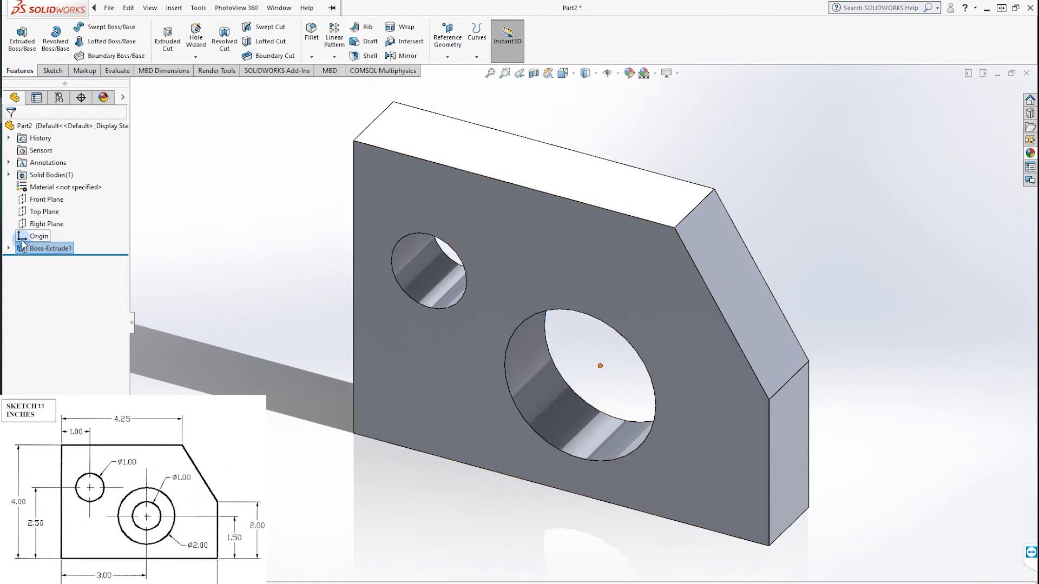
{"action": "left_click", "coordinate": [609, 373]}
{"action": "left_click", "coordinate": [8, 249]}
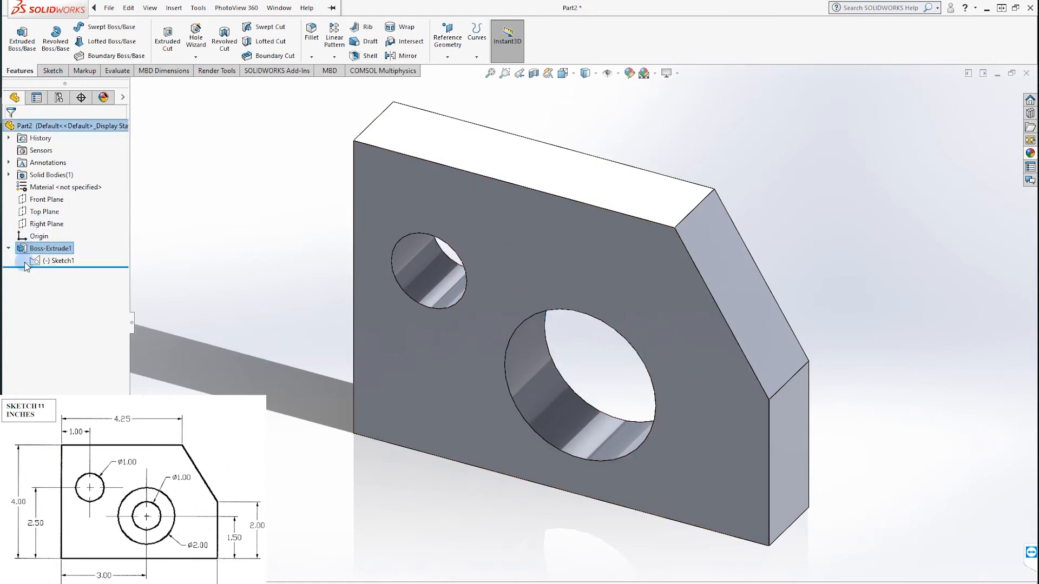
{"action": "left_click", "coordinate": [60, 261]}
{"action": "right_click", "coordinate": [59, 262]}
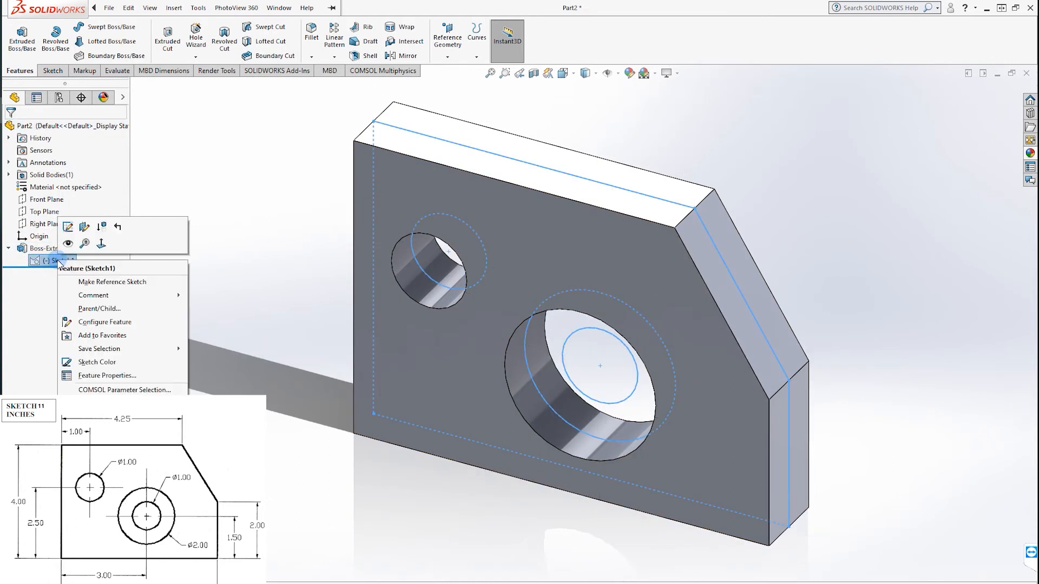
{"action": "left_click", "coordinate": [194, 247]}
{"action": "left_click", "coordinate": [51, 71]}
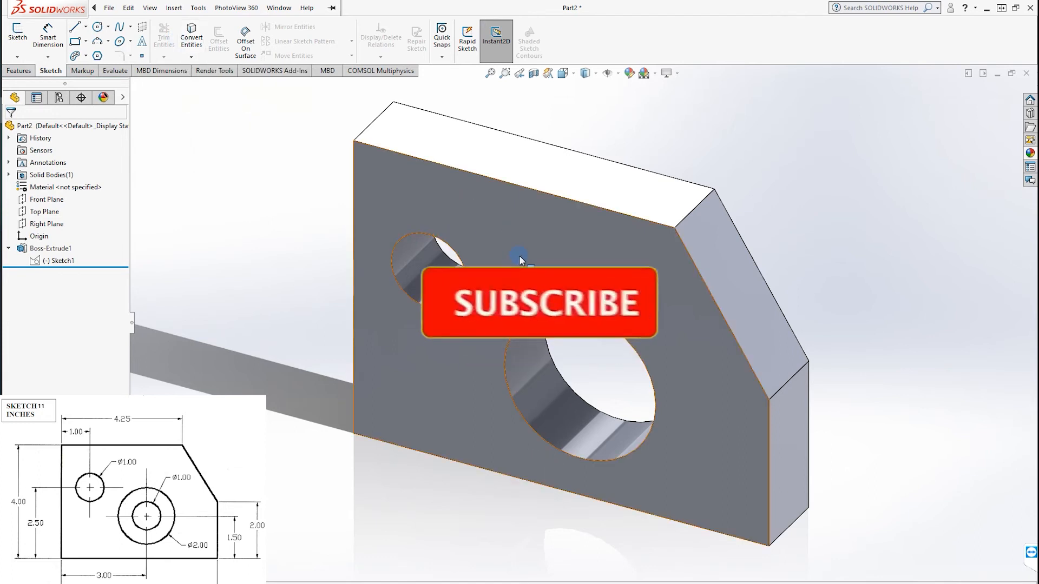
{"action": "right_click", "coordinate": [591, 253]}
{"action": "left_click", "coordinate": [88, 327]}
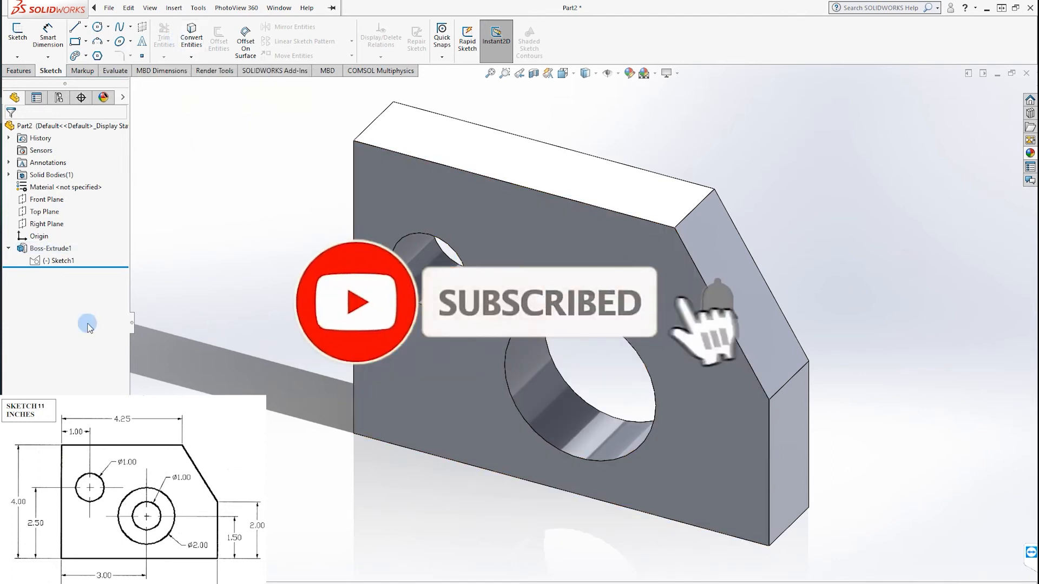
Step: Start a new sketch on the Front Plane and orient the view normal to it
{"action": "left_click", "coordinate": [39, 204]}
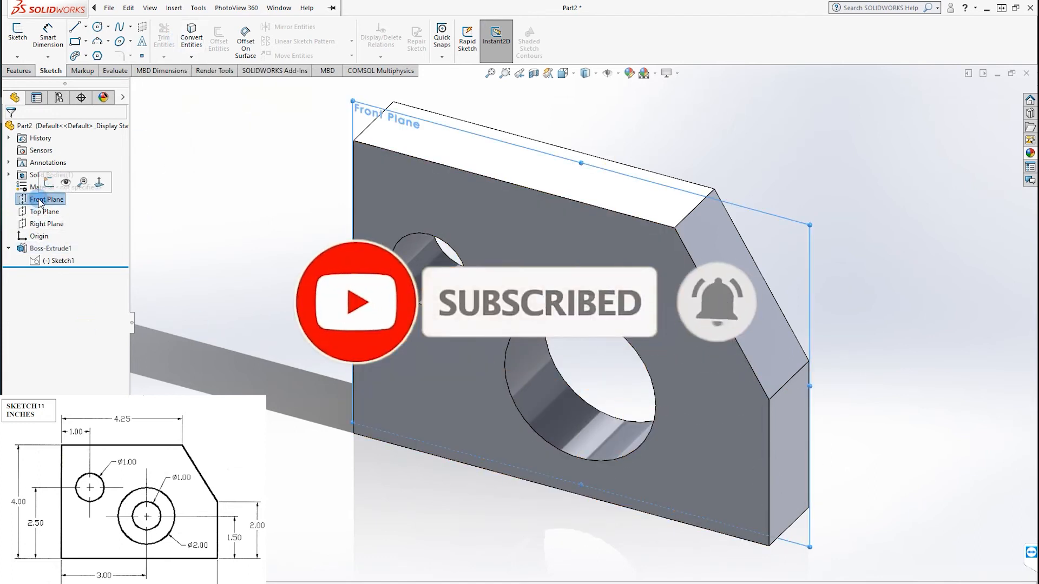
{"action": "key", "text": "ctrl+8"}
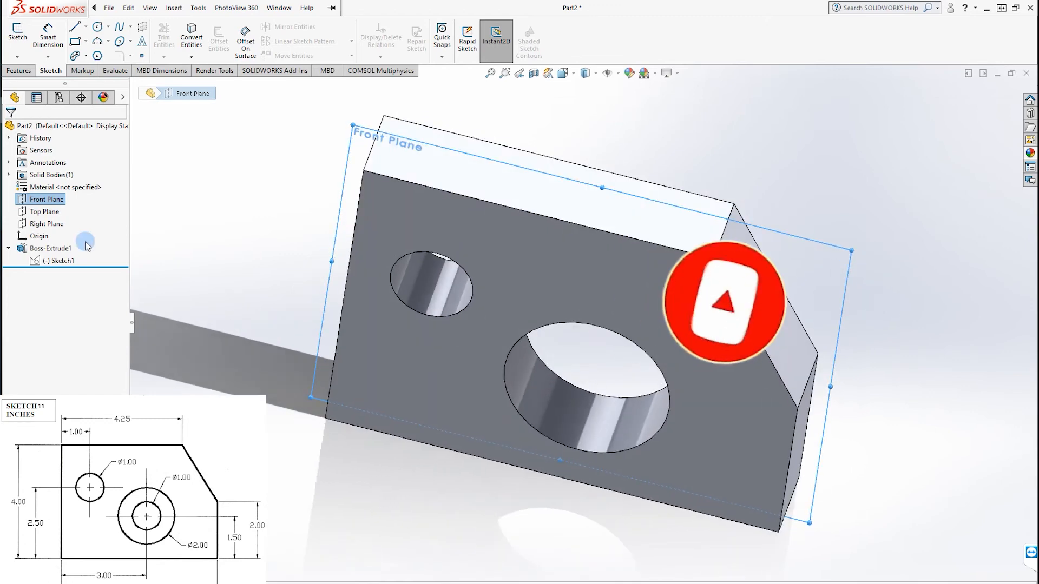
{"action": "right_click", "coordinate": [32, 199]}
{"action": "left_click", "coordinate": [18, 35]}
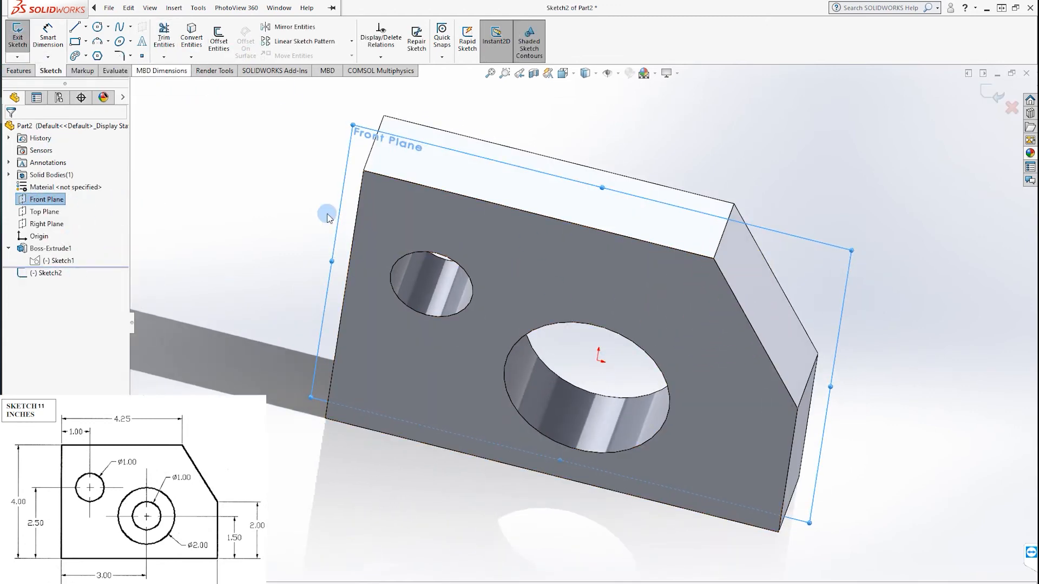
{"action": "right_click", "coordinate": [63, 205]}
{"action": "left_click", "coordinate": [122, 194]}
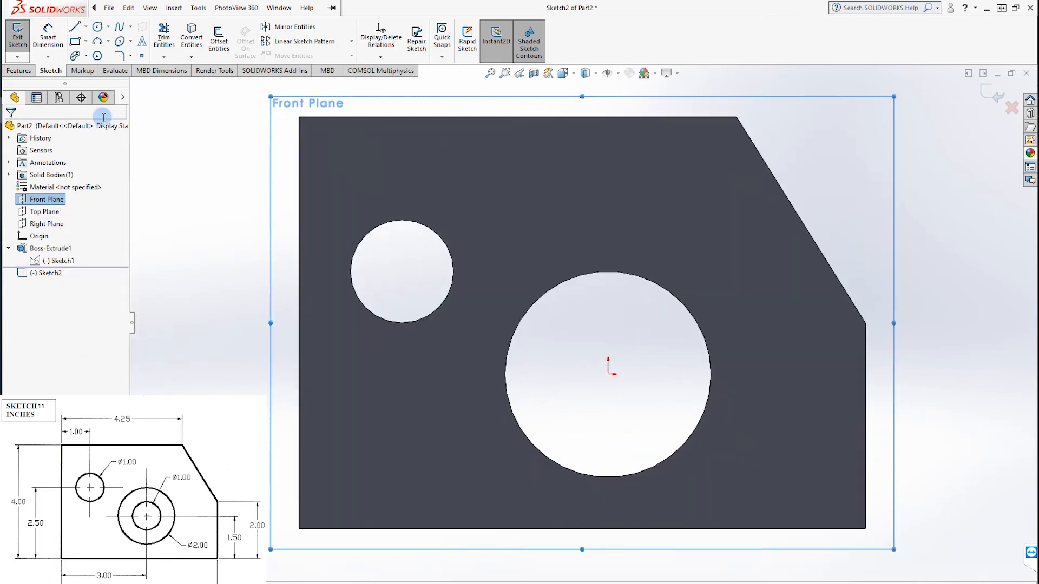
Step: Sketch two circles centered on the origin: one coincident with the large hole's edge, 1.00 in radius, and an inner one about 0.48 in radius
{"action": "left_click", "coordinate": [100, 27]}
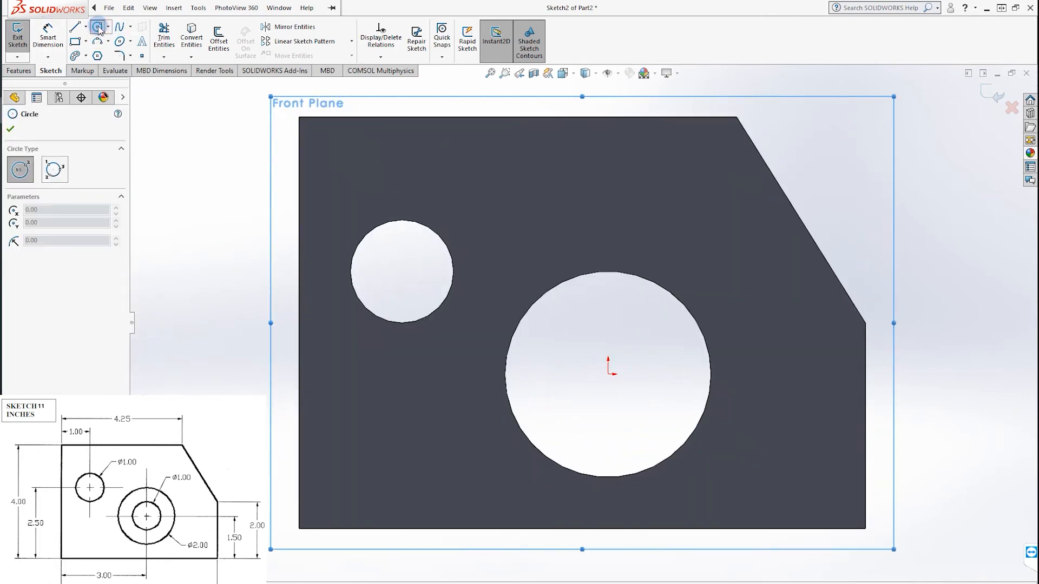
{"action": "left_click", "coordinate": [608, 373]}
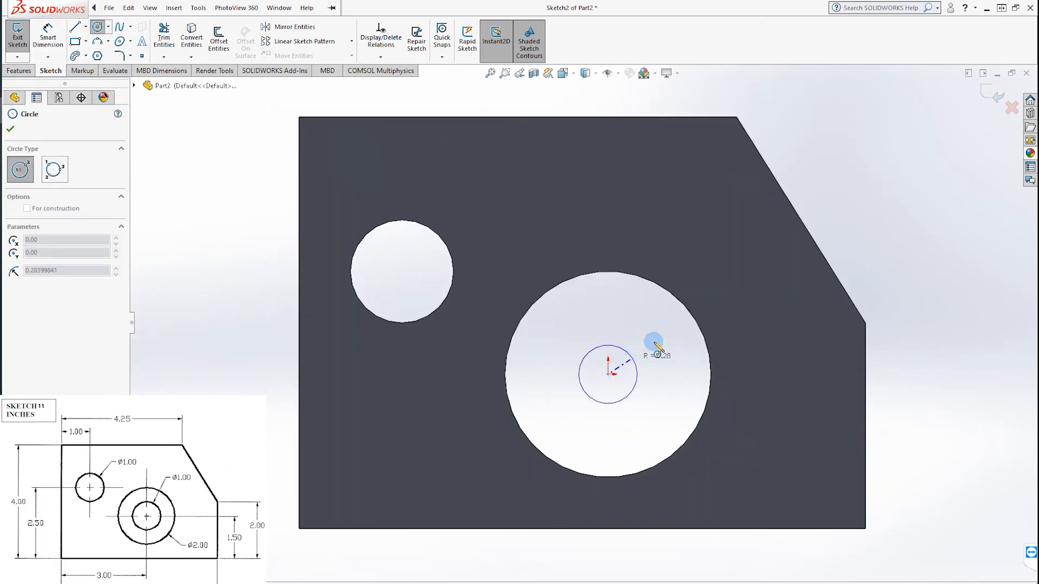
{"action": "left_click", "coordinate": [689, 313]}
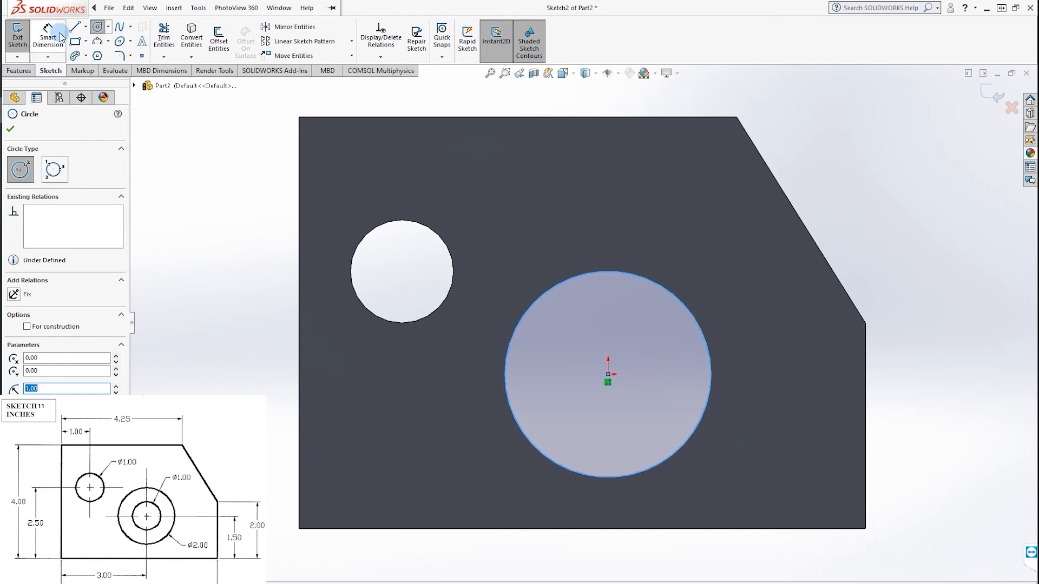
{"action": "left_click", "coordinate": [651, 349]}
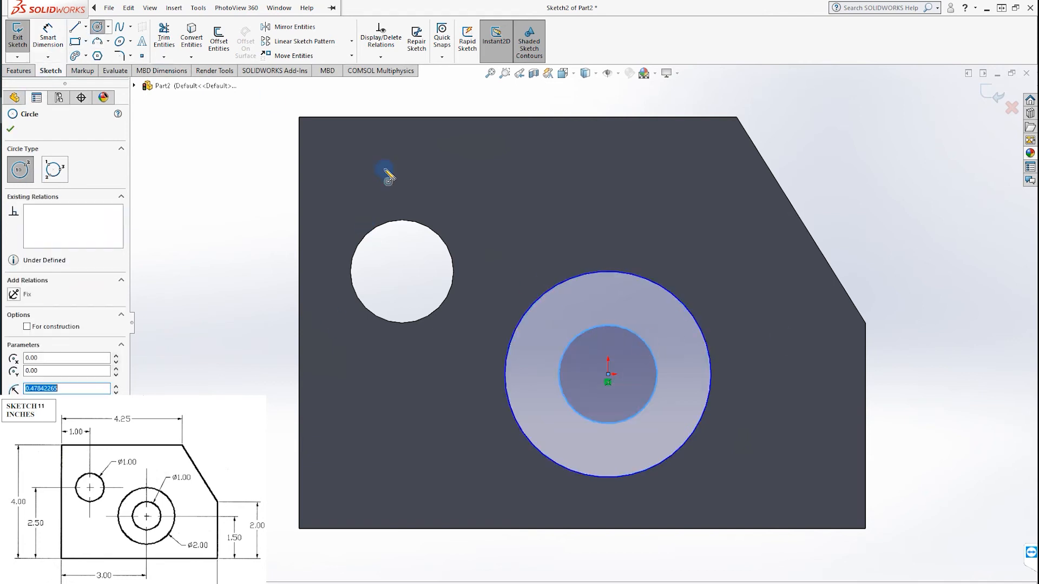
Step: Dimension the inner circle's diameter as 1 in and exit the sketch
{"action": "left_click", "coordinate": [47, 35]}
{"action": "left_click", "coordinate": [657, 370]}
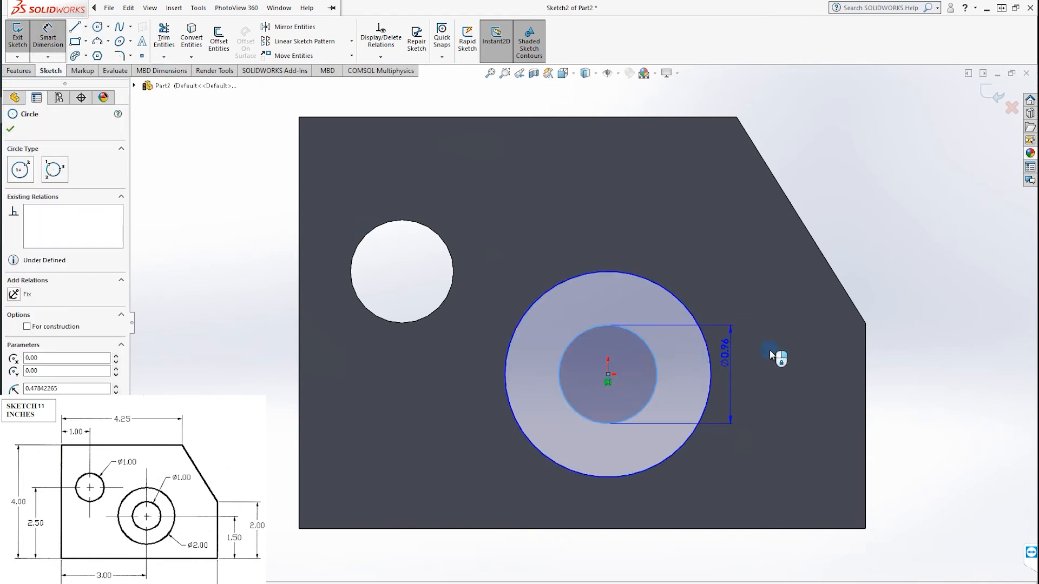
{"action": "left_click", "coordinate": [771, 350]}
{"action": "type", "text": "1"}
{"action": "key", "text": "Return"}
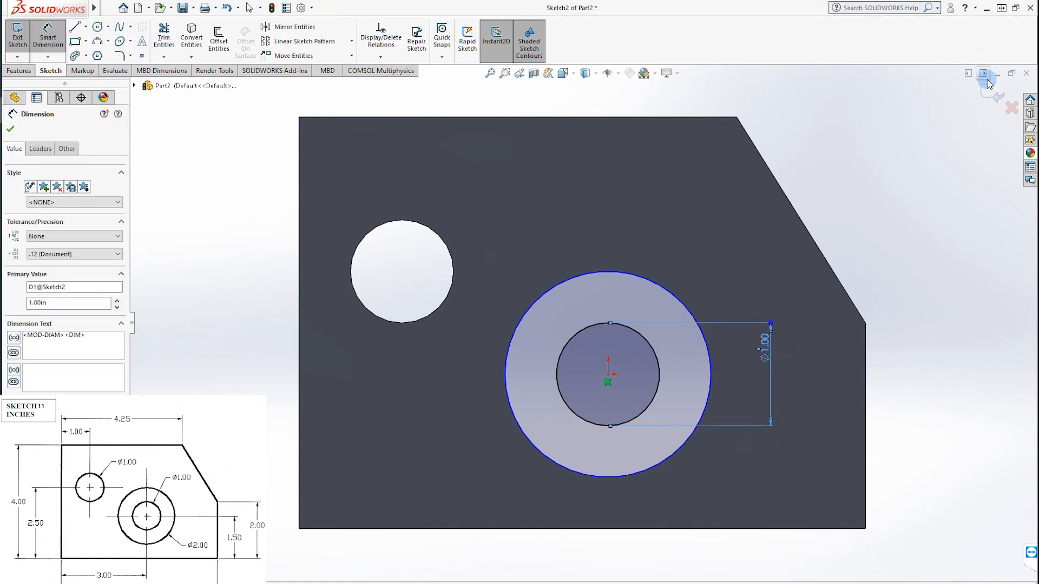
{"action": "left_click", "coordinate": [994, 94]}
Step: Extrude the ring between the two concentric circles to a depth of 2 in with the Mid Plane end condition, merged with the plate
{"action": "left_click", "coordinate": [19, 71]}
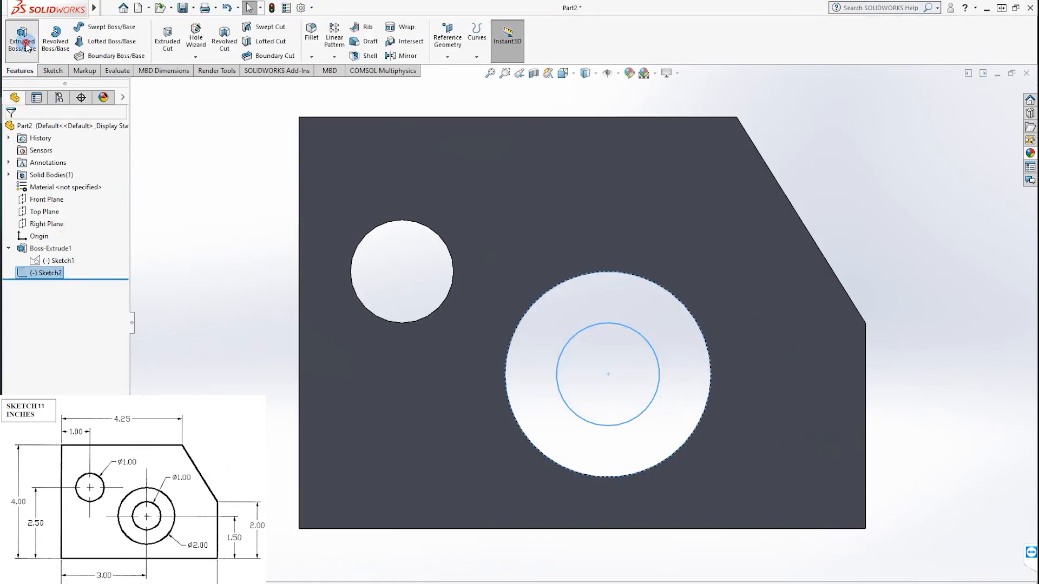
{"action": "left_click", "coordinate": [21, 39]}
{"action": "left_click", "coordinate": [687, 345]}
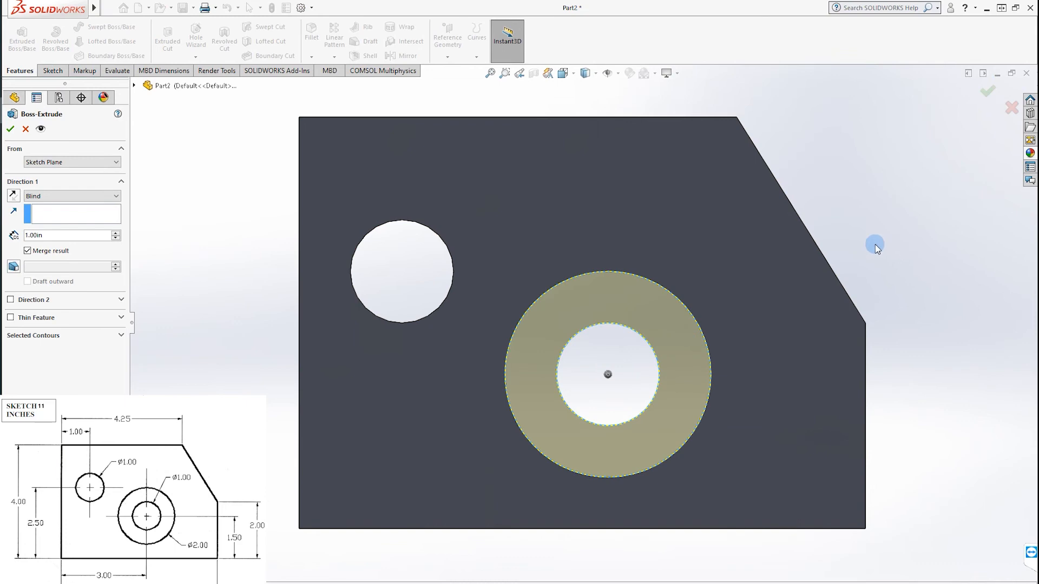
{"action": "middle_click_drag", "start_coordinate": [875, 246], "coordinate": [794, 360]}
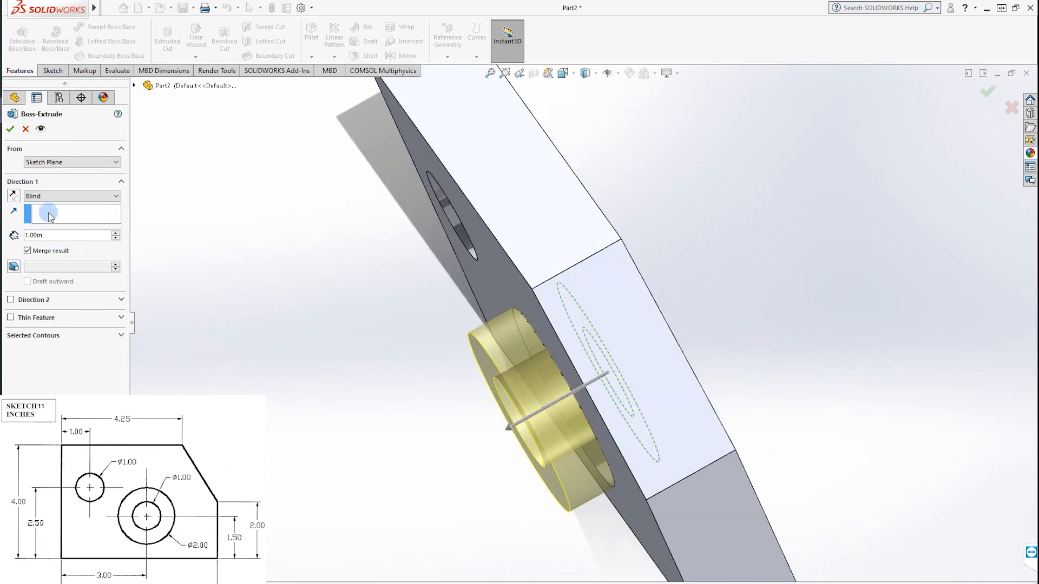
{"action": "left_click", "coordinate": [46, 196]}
{"action": "left_click", "coordinate": [48, 250]}
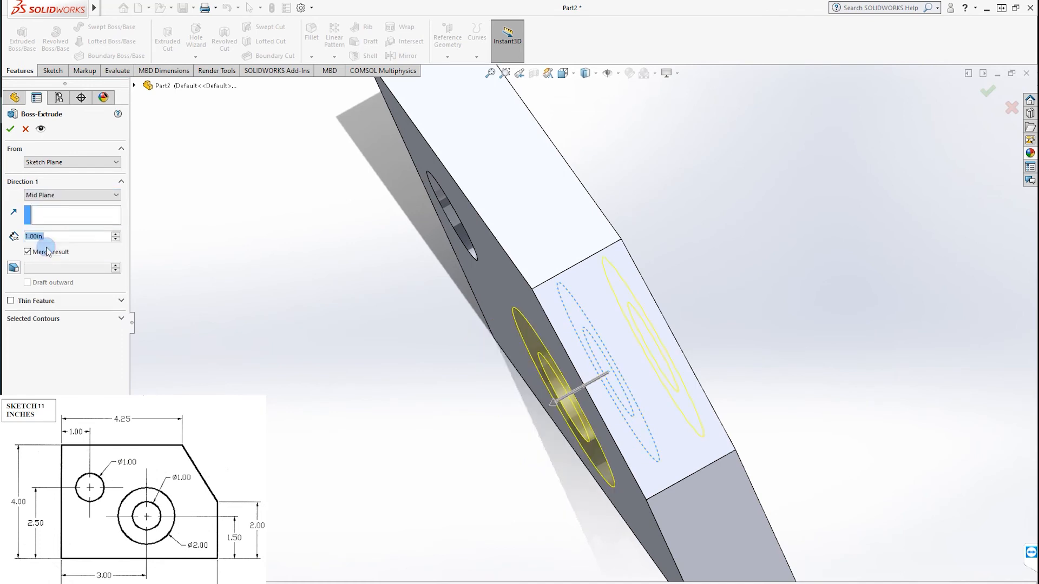
{"action": "type", "text": "1.5"}
{"action": "key", "text": "Return"}
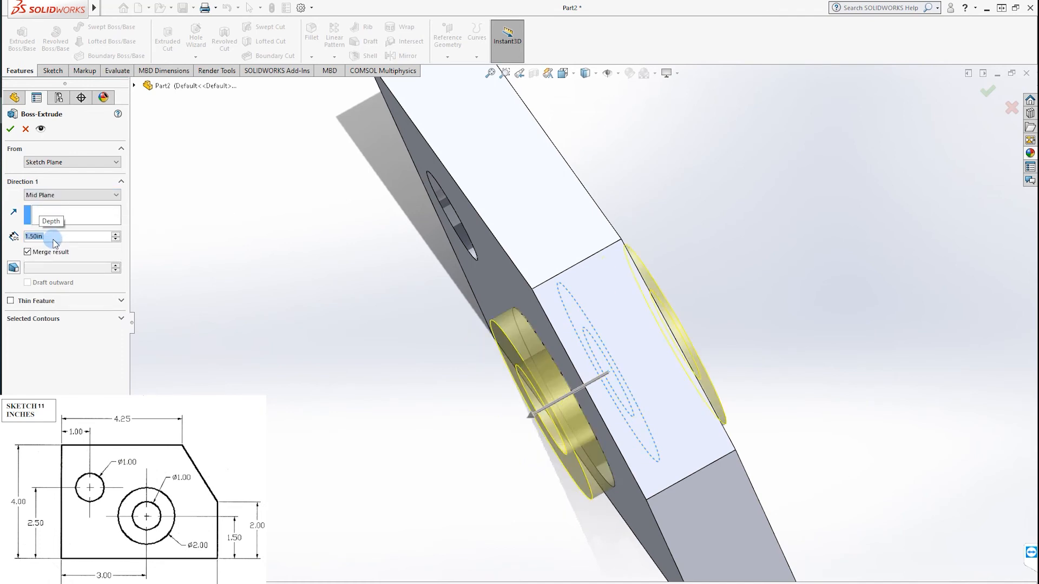
{"action": "type", "text": "2"}
{"action": "key", "text": "Return"}
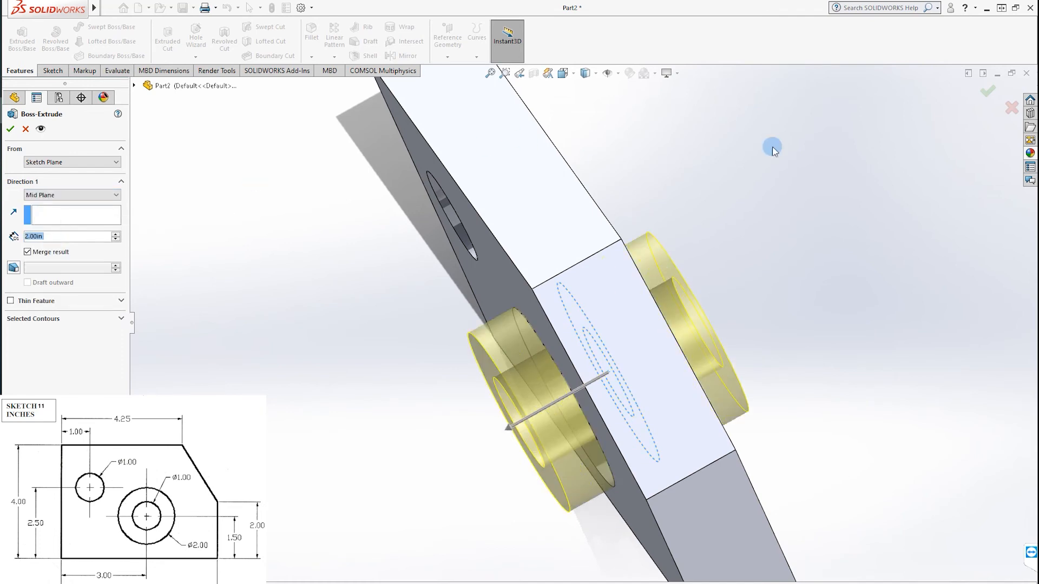
{"action": "left_click", "coordinate": [988, 91]}
Step: Edit the ring extrusion's appearance and apply polished steel from the Metal > Steel library
{"action": "middle_click_drag", "start_coordinate": [725, 292], "coordinate": [817, 310]}
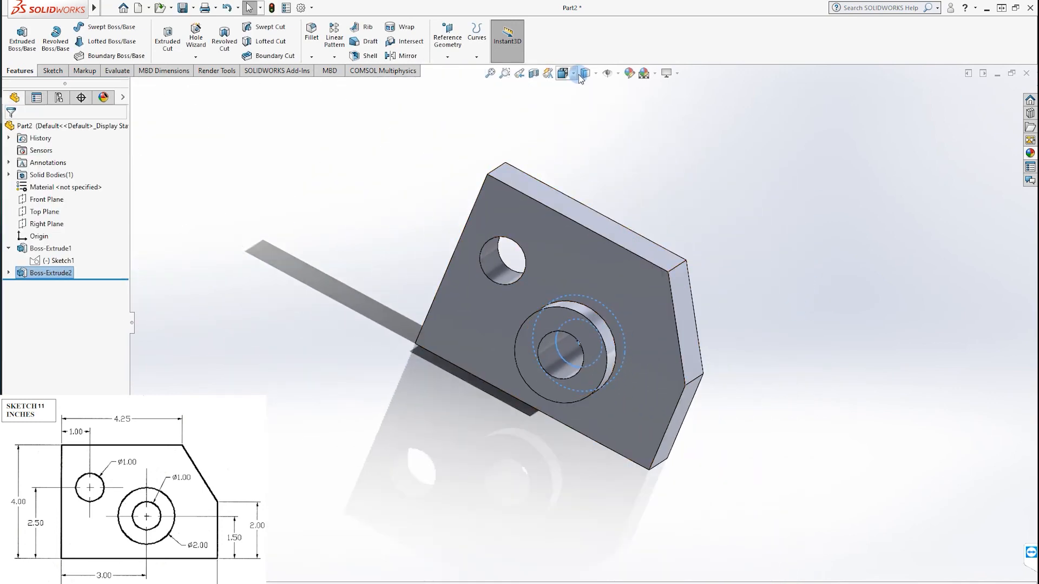
{"action": "left_click", "coordinate": [629, 72]}
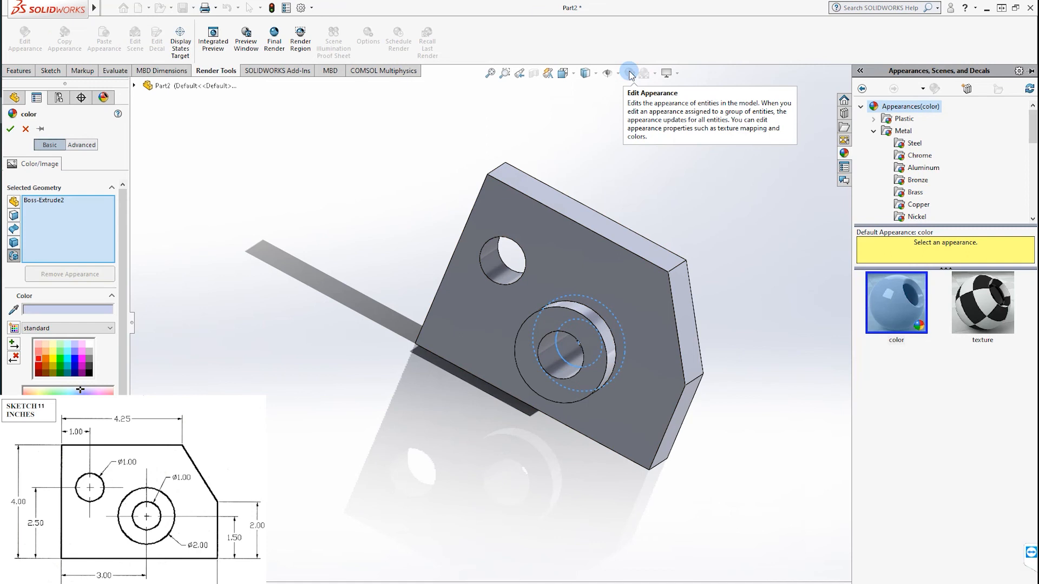
{"action": "left_click", "coordinate": [914, 143]}
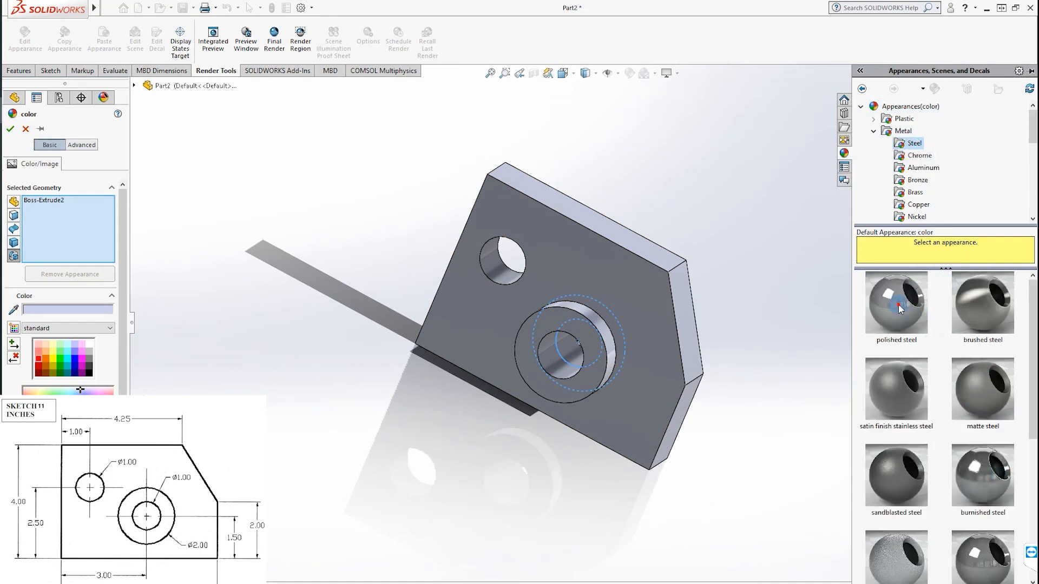
{"action": "left_click_drag", "start_coordinate": [900, 308], "coordinate": [644, 323]}
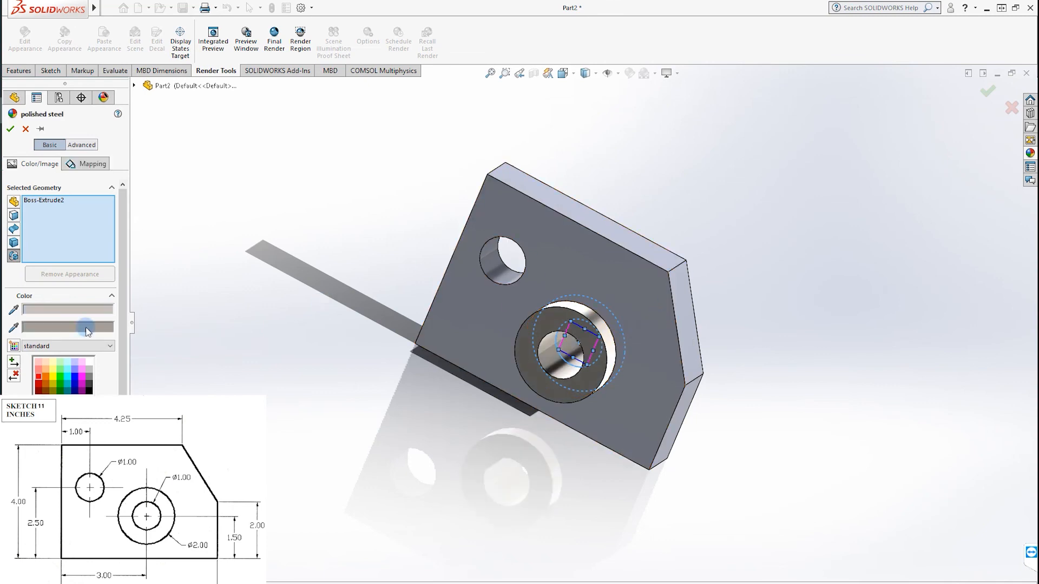
Step: Reassign the polished steel appearance to both the plate and ring extrusions and color it yellow
{"action": "left_click", "coordinate": [42, 203]}
{"action": "key", "text": "Delete"}
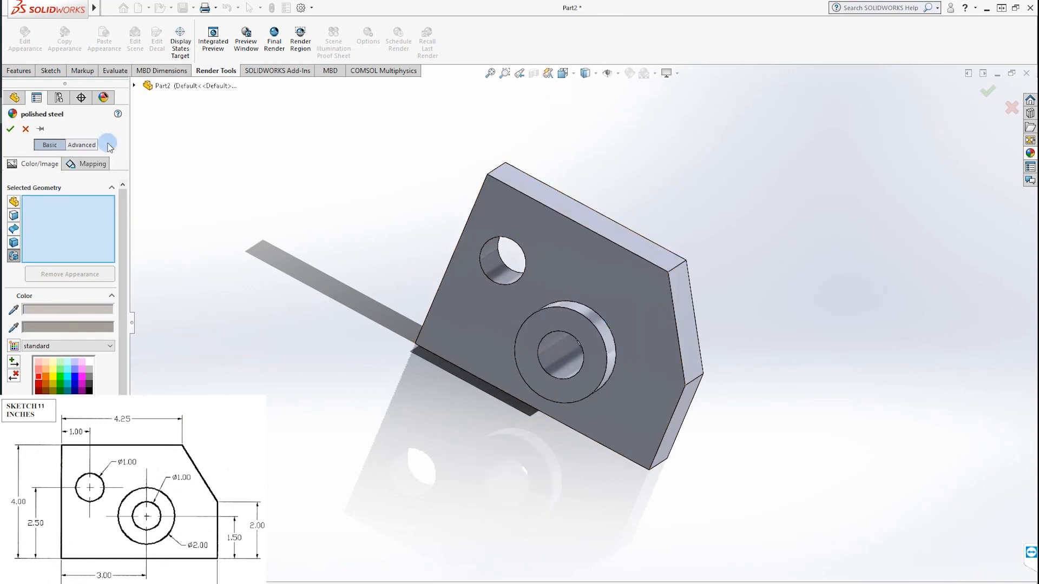
{"action": "left_click", "coordinate": [135, 86]}
{"action": "left_click", "coordinate": [176, 208]}
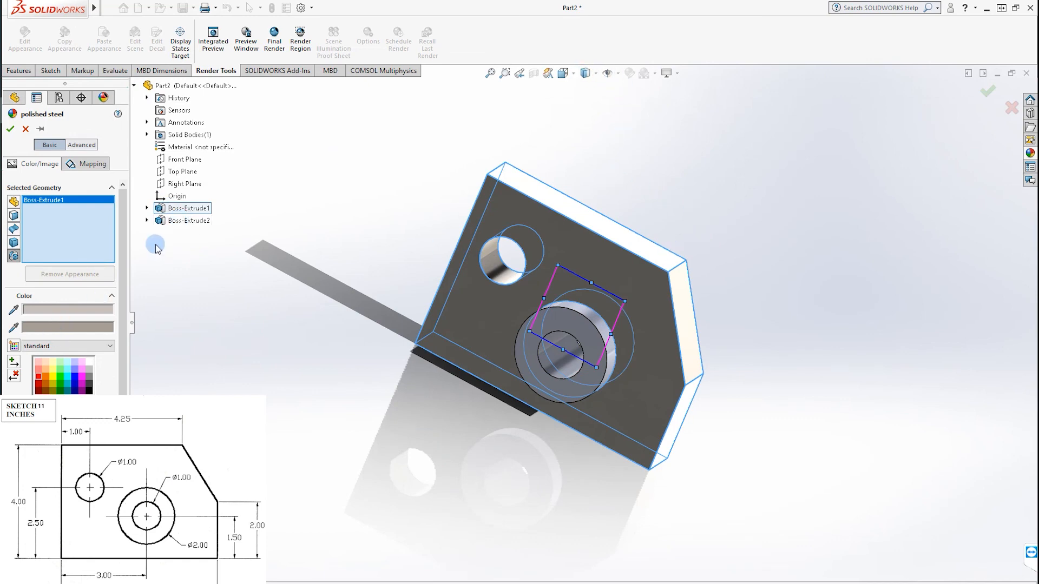
{"action": "left_click", "coordinate": [180, 221]}
{"action": "left_click", "coordinate": [1030, 153]}
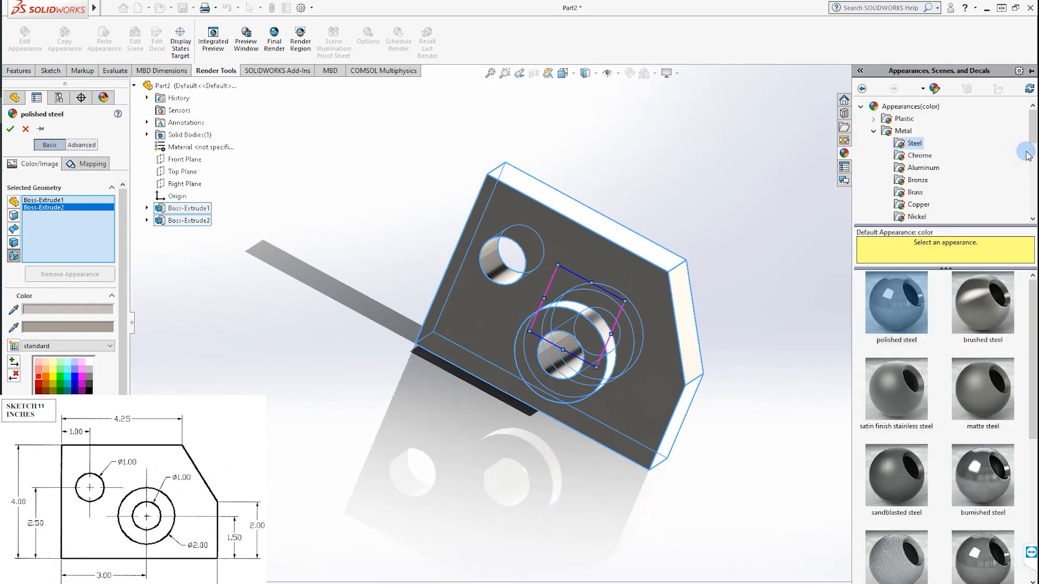
{"action": "left_click_drag", "start_coordinate": [893, 297], "coordinate": [636, 283]}
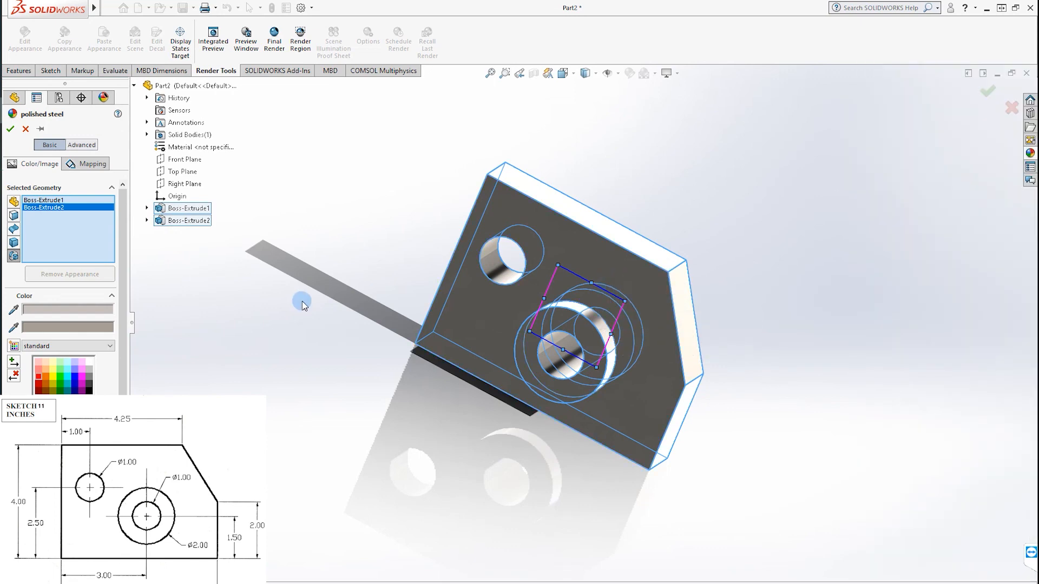
{"action": "left_click", "coordinate": [49, 378]}
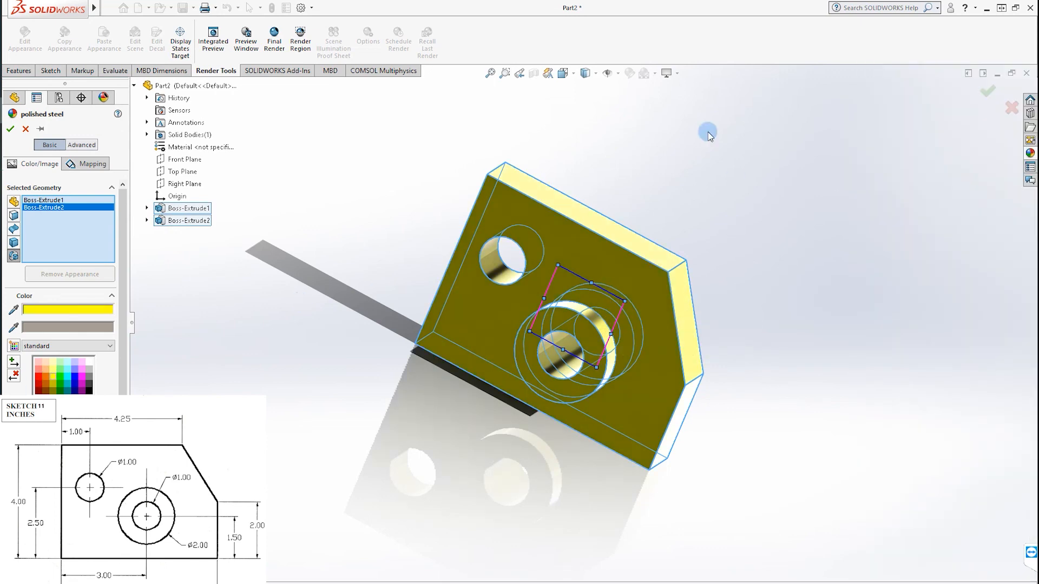
{"action": "left_click", "coordinate": [987, 91]}
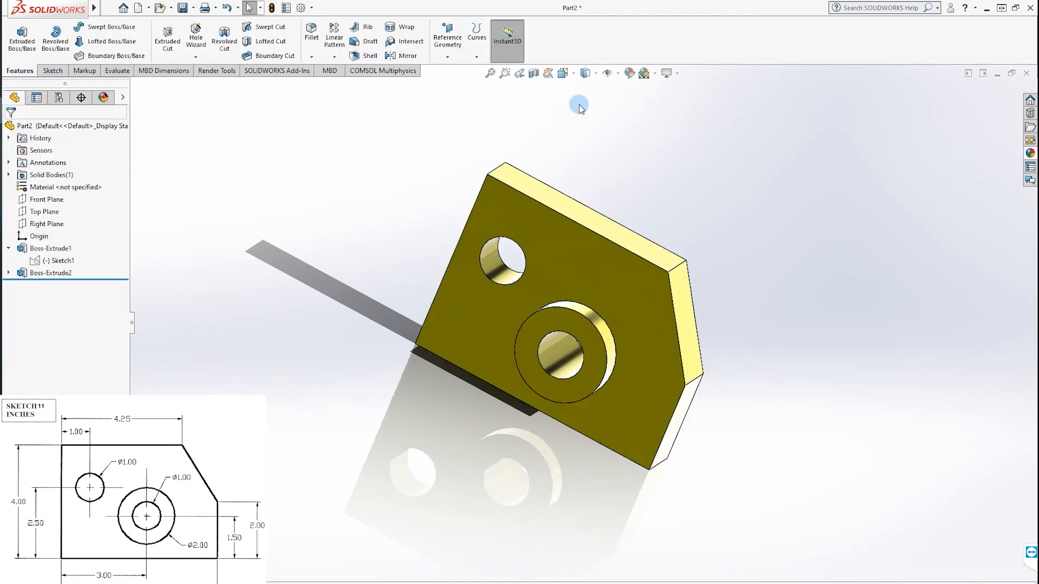
Step: Examine the finished part in isometric view and edge-on from the side, returning to the isometric view
{"action": "left_click", "coordinate": [573, 73]}
{"action": "left_click", "coordinate": [625, 104]}
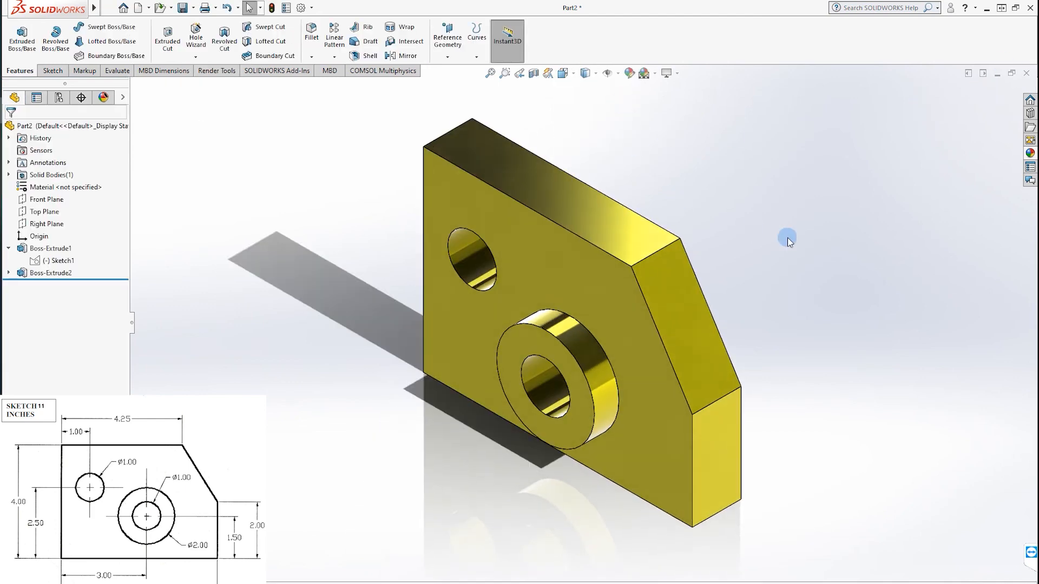
{"action": "middle_click_drag", "start_coordinate": [819, 232], "coordinate": [318, 489]}
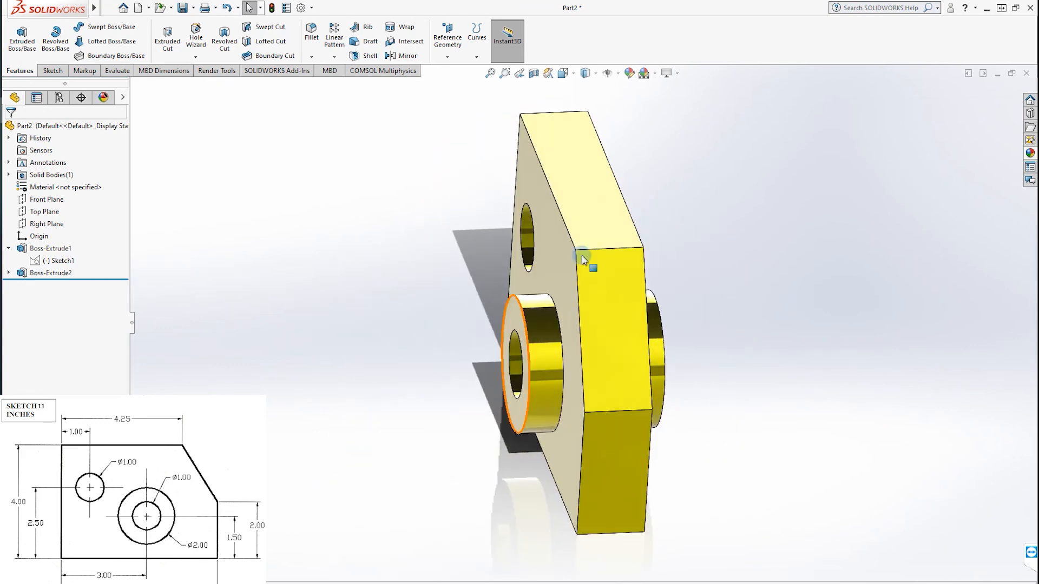
{"action": "left_click", "coordinate": [574, 74]}
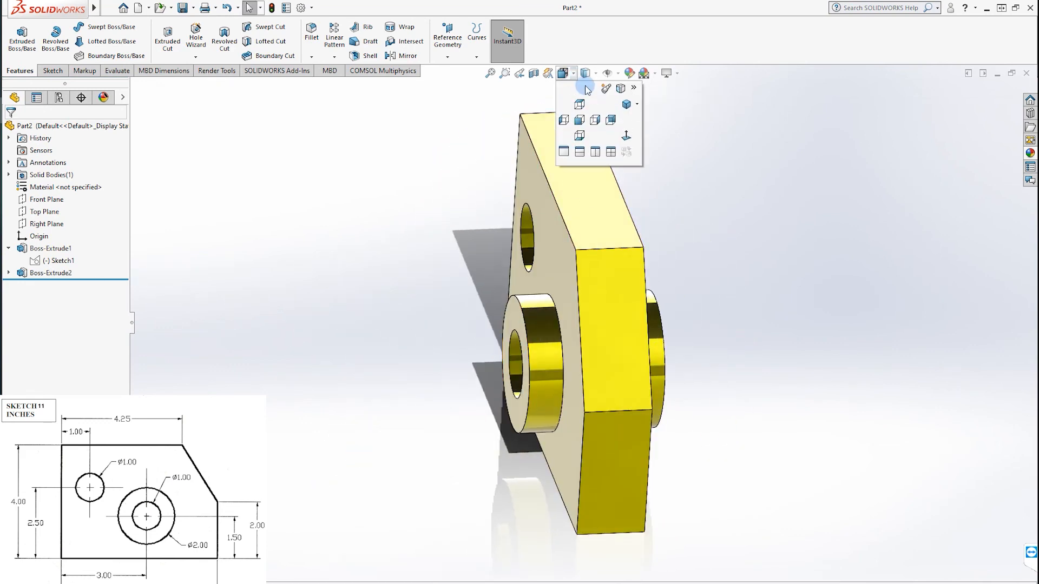
{"action": "left_click", "coordinate": [626, 106]}
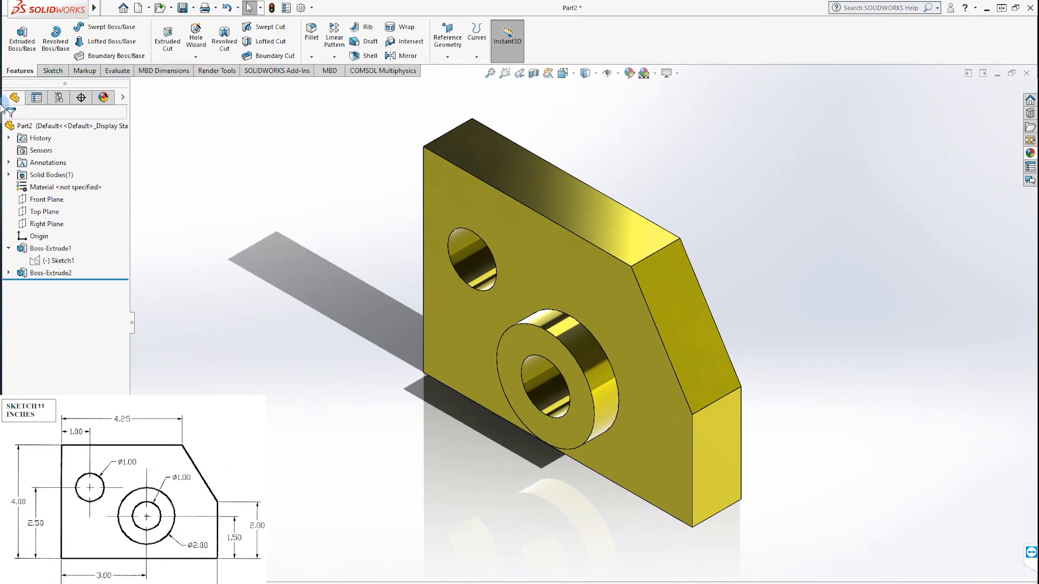